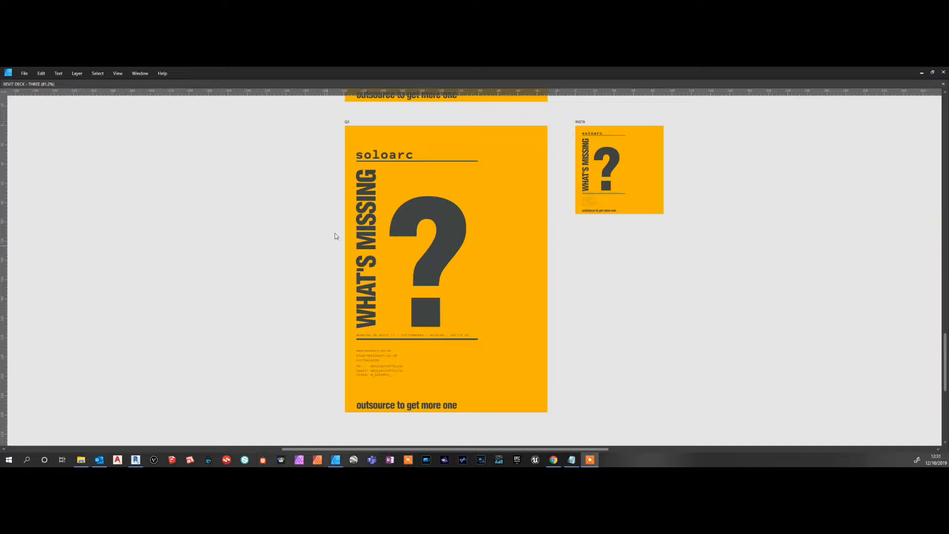
Review the presentation artboards in order, from the intro and contact details through the history page to the "What's missing" question page.
{"action": "scroll", "coordinate": [311, 234], "scroll_direction": "down", "scroll_amount": 3, "text": "ctrl"}
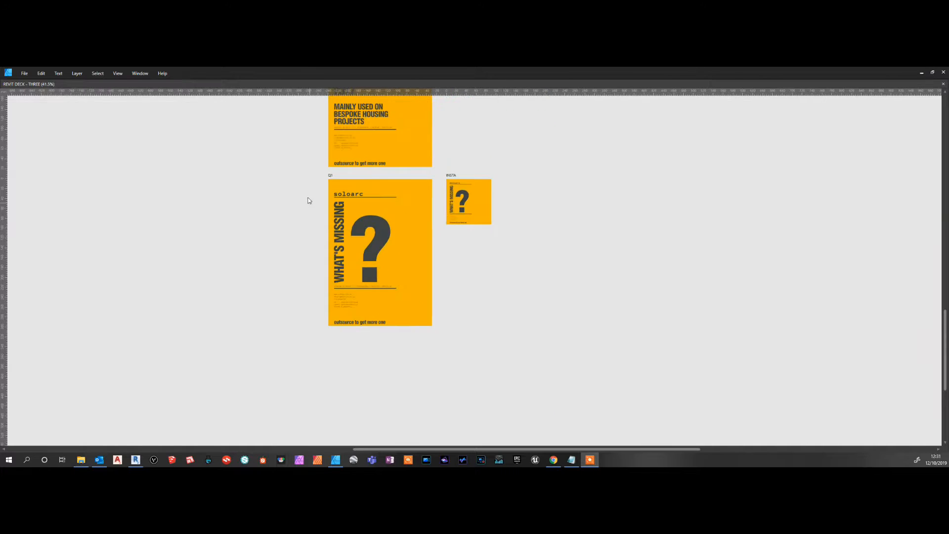
{"action": "scroll", "coordinate": [310, 206], "scroll_direction": "up", "scroll_amount": 10}
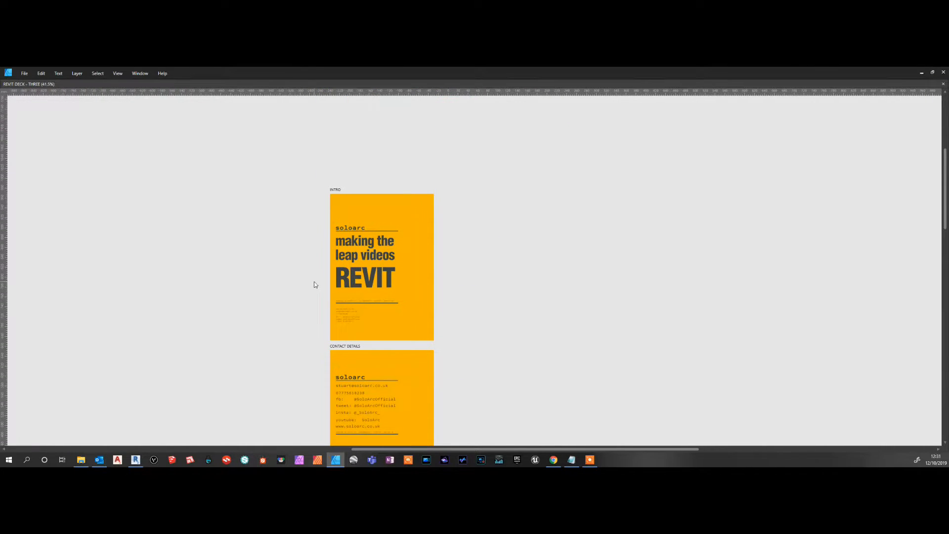
{"action": "scroll", "coordinate": [311, 288], "scroll_direction": "down", "scroll_amount": 1}
{"action": "scroll", "coordinate": [318, 265], "scroll_direction": "up", "scroll_amount": 2, "text": "ctrl"}
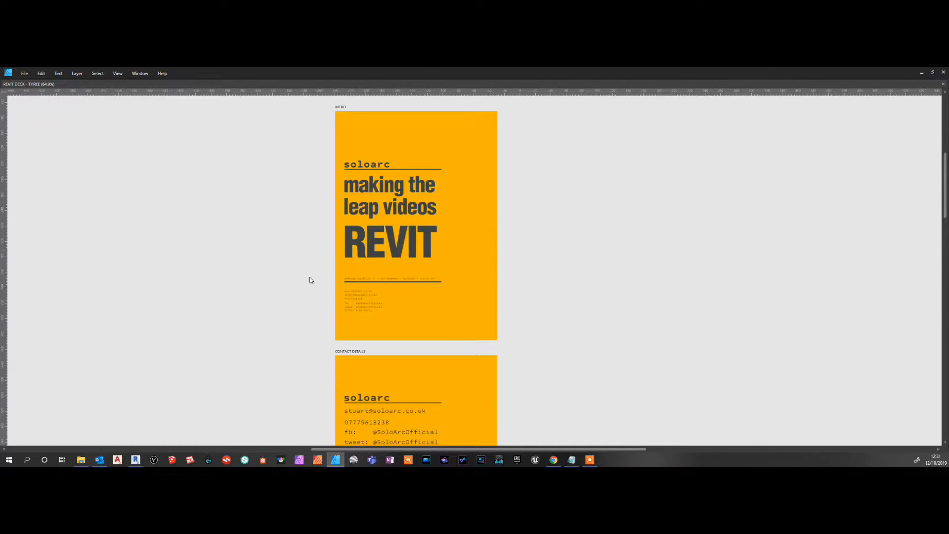
{"action": "scroll", "coordinate": [307, 288], "scroll_direction": "up", "scroll_amount": 1, "text": "ctrl"}
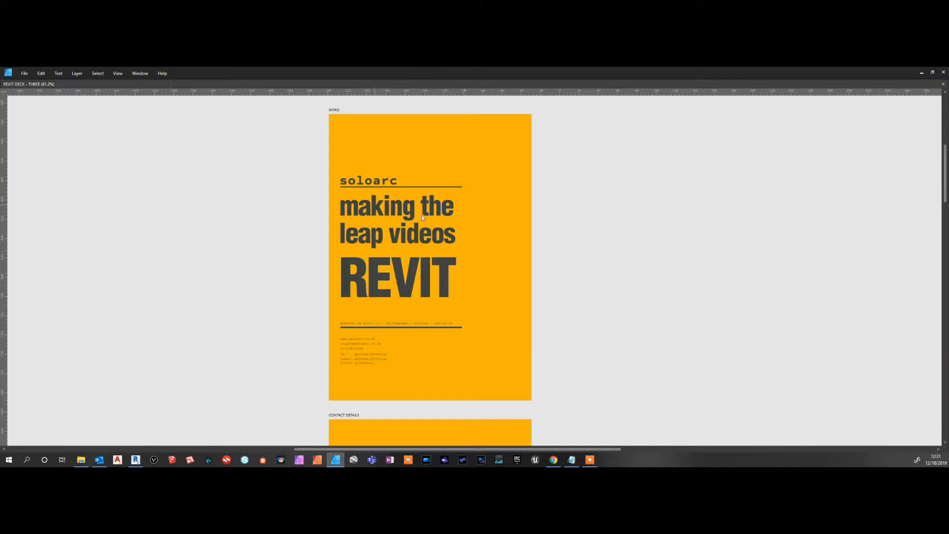
{"action": "scroll", "coordinate": [260, 260], "scroll_direction": "down", "scroll_amount": 4}
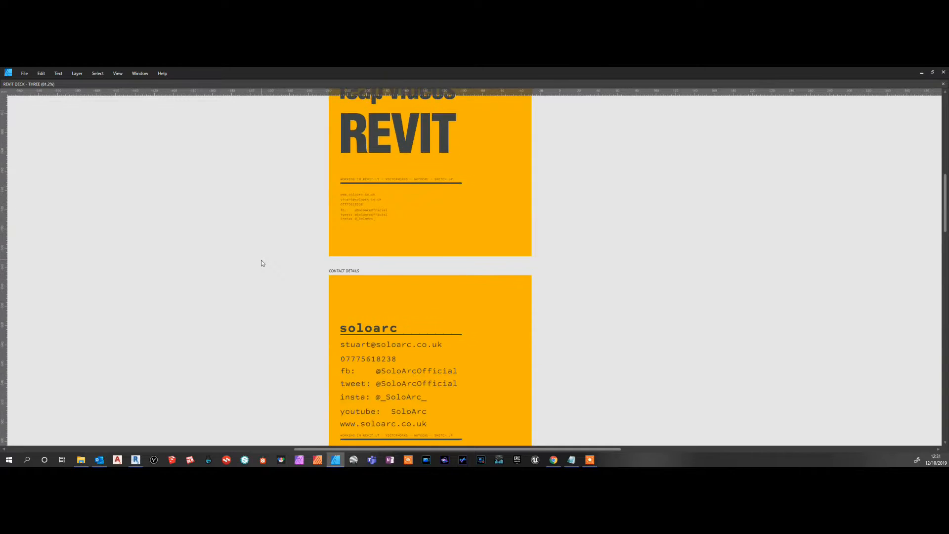
{"action": "scroll", "coordinate": [262, 262], "scroll_direction": "down", "scroll_amount": 1}
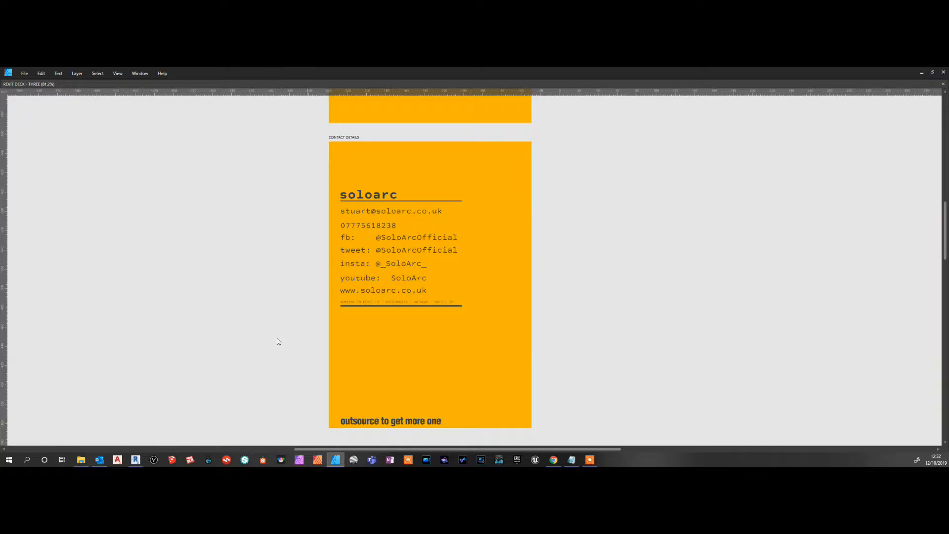
{"action": "scroll", "coordinate": [266, 325], "scroll_direction": "down", "scroll_amount": 5}
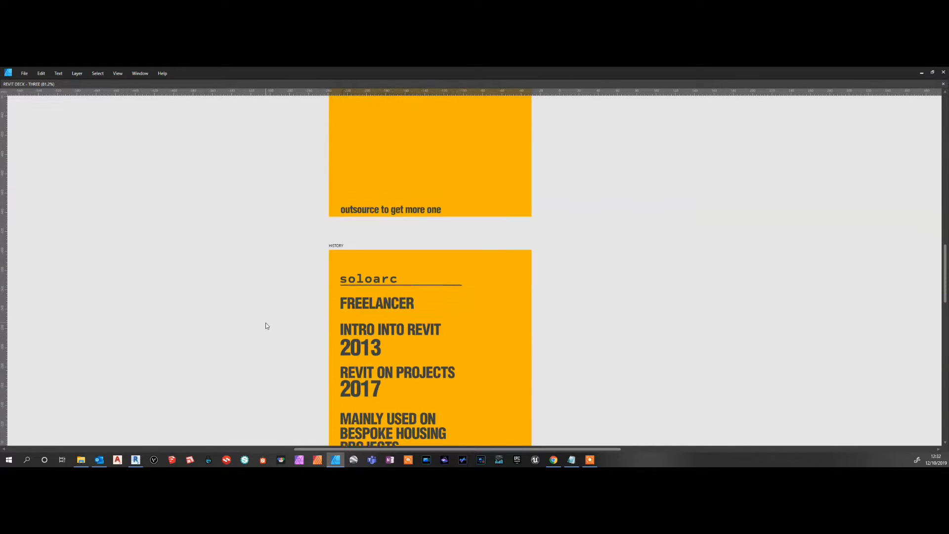
{"action": "scroll", "coordinate": [266, 325], "scroll_direction": "down", "scroll_amount": 1}
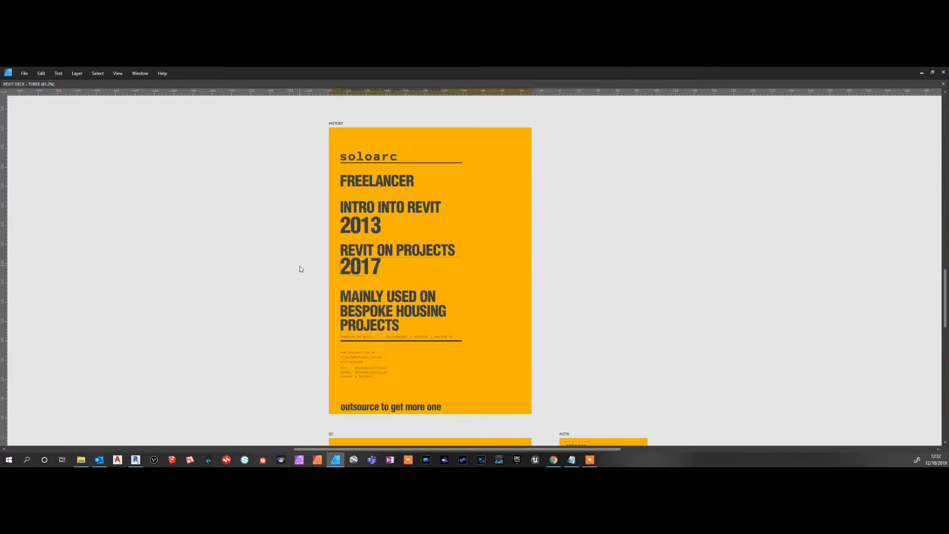
{"action": "scroll", "coordinate": [300, 267], "scroll_direction": "down", "scroll_amount": 1}
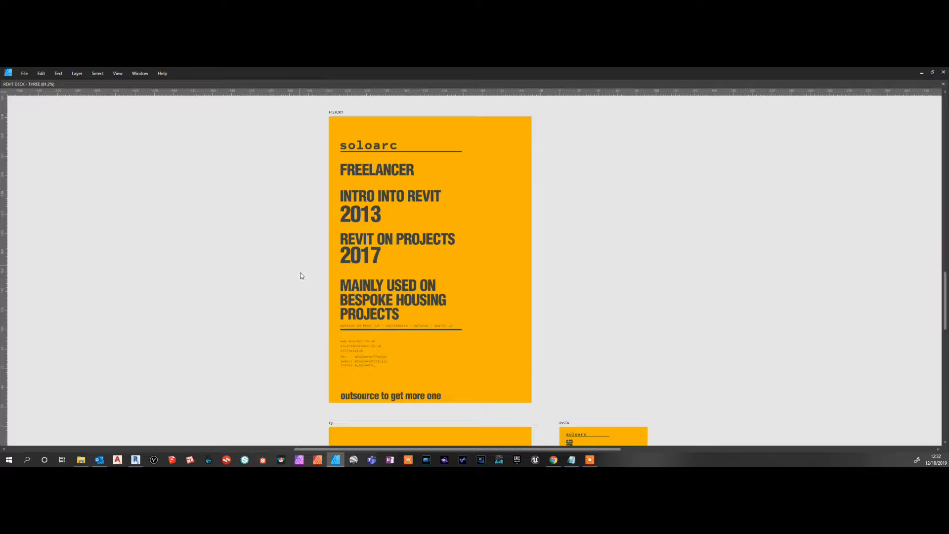
{"action": "scroll", "coordinate": [303, 282], "scroll_direction": "down", "scroll_amount": 2}
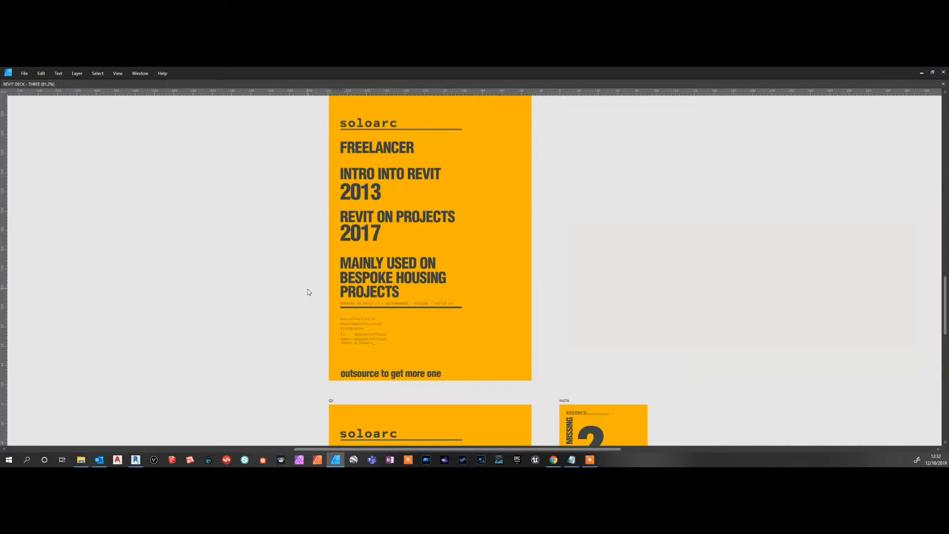
{"action": "scroll", "coordinate": [308, 290], "scroll_direction": "down", "scroll_amount": 4}
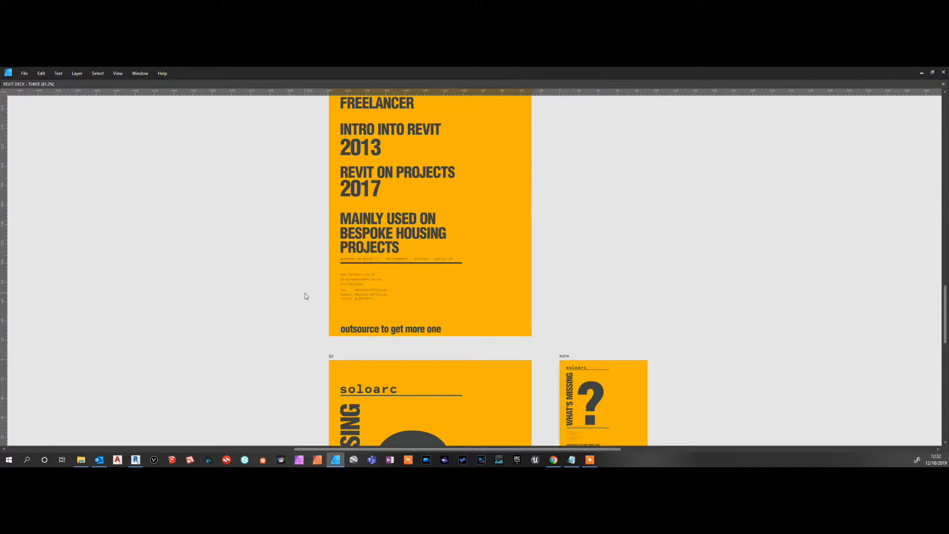
{"action": "scroll", "coordinate": [305, 295], "scroll_direction": "down", "scroll_amount": 5}
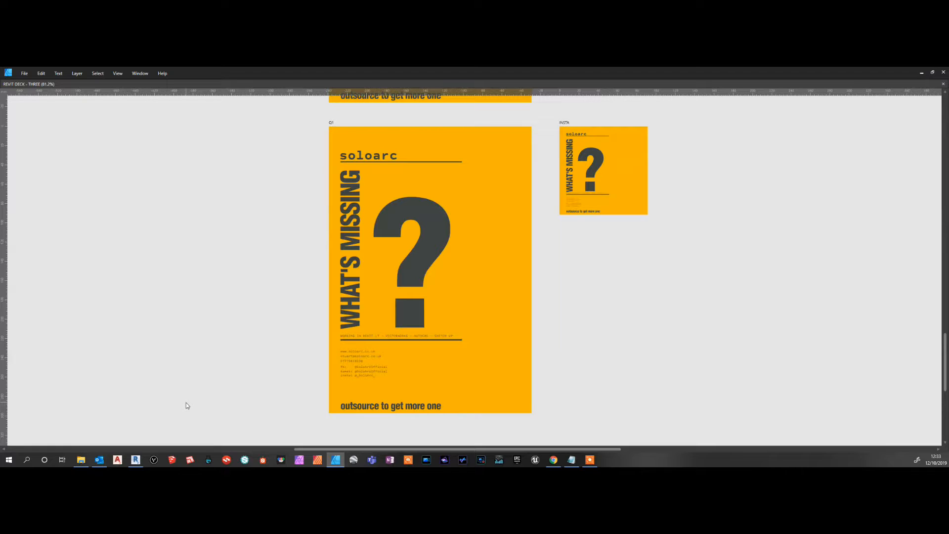
Switch to Revit and examine the wall with its two windows in the Level 0 floor plan.
{"action": "left_click", "coordinate": [136, 459]}
{"action": "middle_click_drag", "start_coordinate": [389, 202], "coordinate": [402, 255]}
{"action": "scroll", "coordinate": [378, 264], "scroll_direction": "down", "scroll_amount": 1}
{"action": "scroll", "coordinate": [399, 252], "scroll_direction": "down", "scroll_amount": 1}
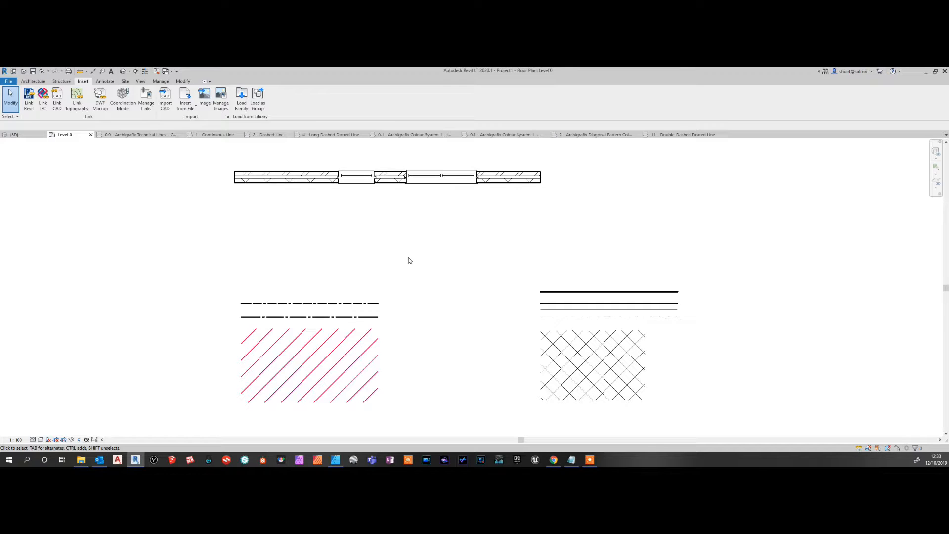
{"action": "middle_click_drag", "start_coordinate": [392, 213], "coordinate": [382, 279]}
{"action": "scroll", "coordinate": [378, 242], "scroll_direction": "up", "scroll_amount": 1}
{"action": "scroll", "coordinate": [378, 243], "scroll_direction": "up", "scroll_amount": 1}
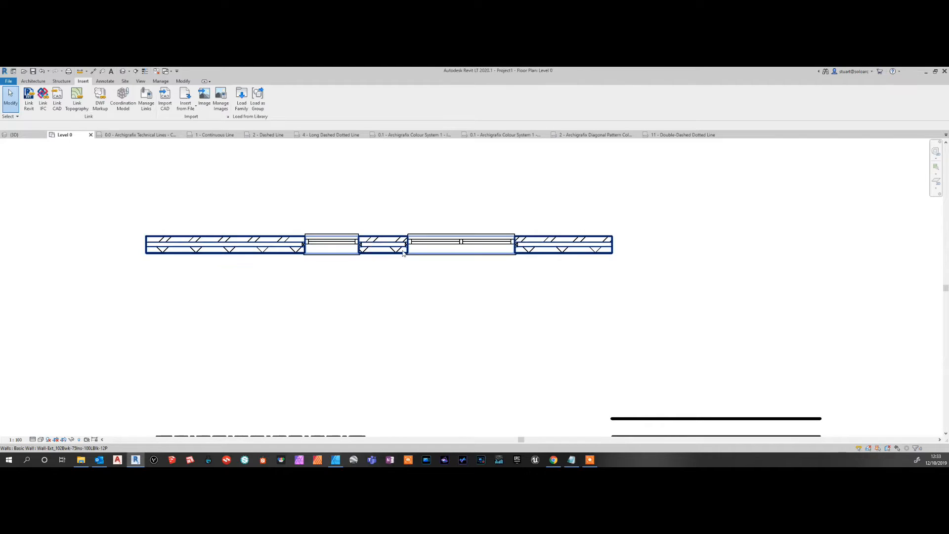
{"action": "scroll", "coordinate": [348, 218], "scroll_direction": "up", "scroll_amount": 2}
{"action": "middle_click_drag", "start_coordinate": [348, 219], "coordinate": [393, 239]}
Set the Level 0 floor plan to Coarse detail level and a 1:50 scale.
{"action": "left_click", "coordinate": [34, 440]}
{"action": "left_click", "coordinate": [38, 416]}
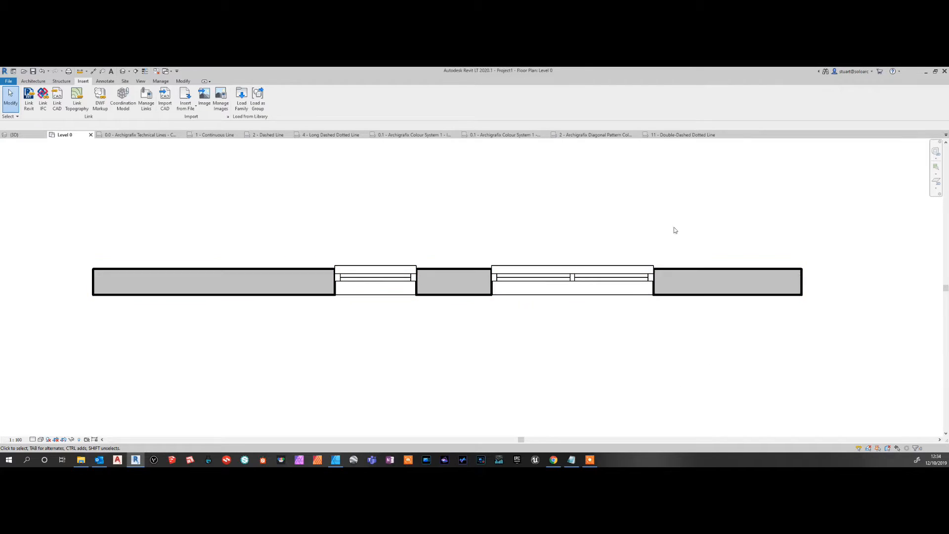
{"action": "left_click", "coordinate": [15, 439]}
{"action": "left_click", "coordinate": [36, 382]}
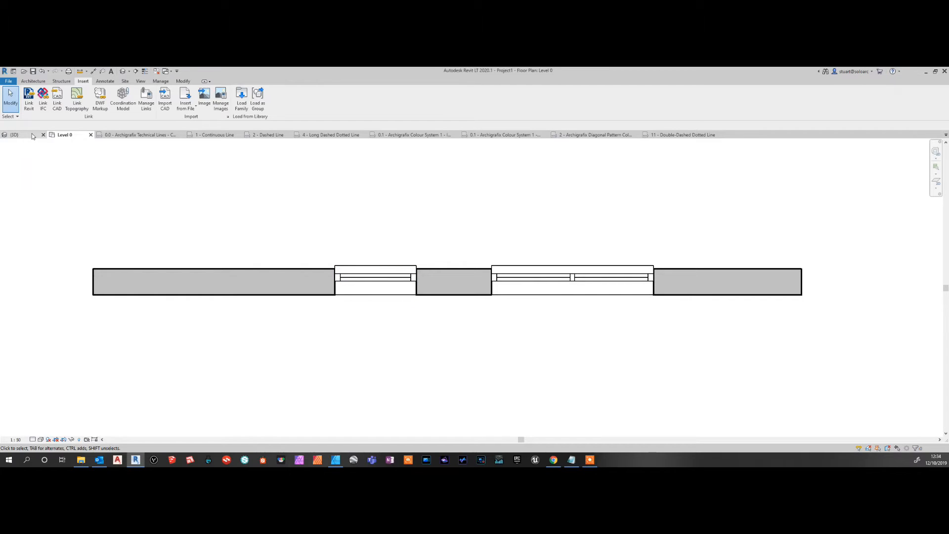
Inspect the double plain window in the brick wall in the 3D view.
{"action": "left_click", "coordinate": [15, 134]}
{"action": "scroll", "coordinate": [550, 425], "scroll_direction": "up", "scroll_amount": 6}
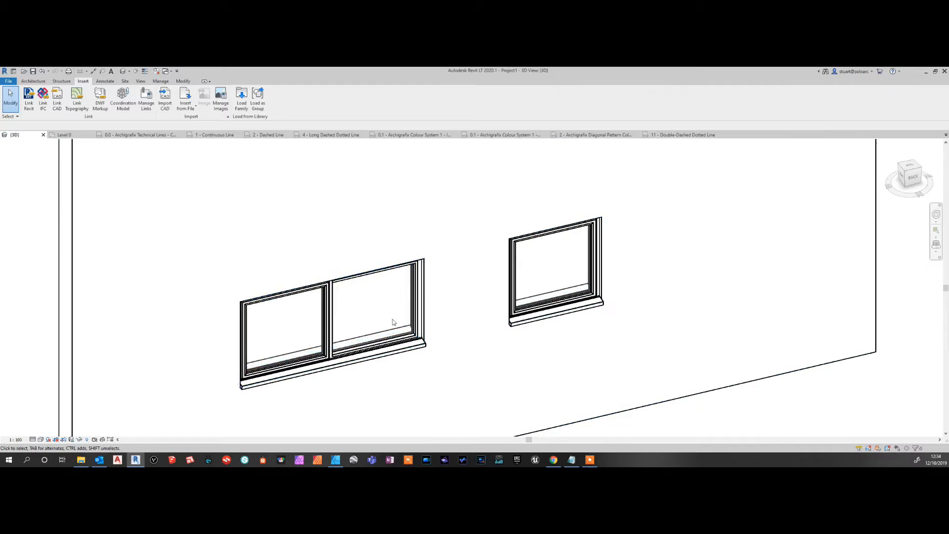
{"action": "left_click", "coordinate": [329, 334]}
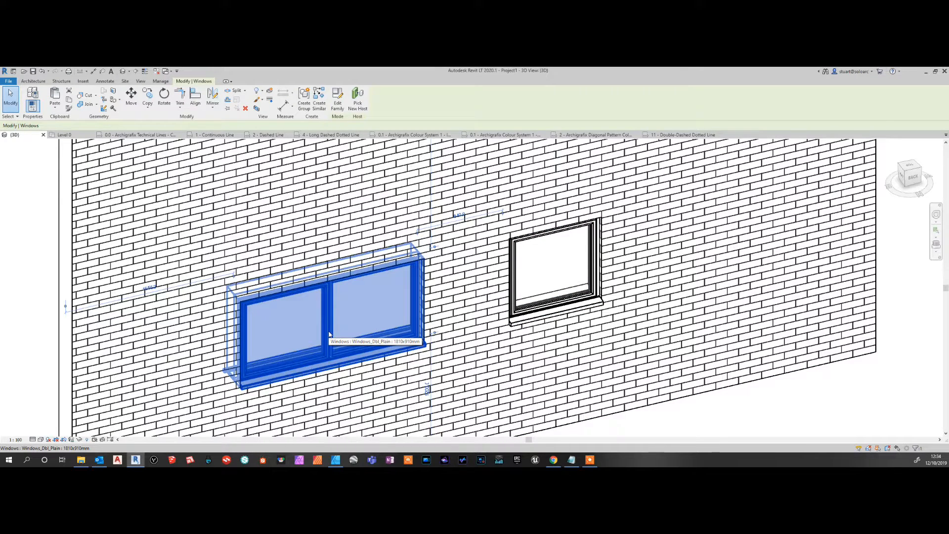
{"action": "scroll", "coordinate": [331, 328], "scroll_direction": "down", "scroll_amount": 2}
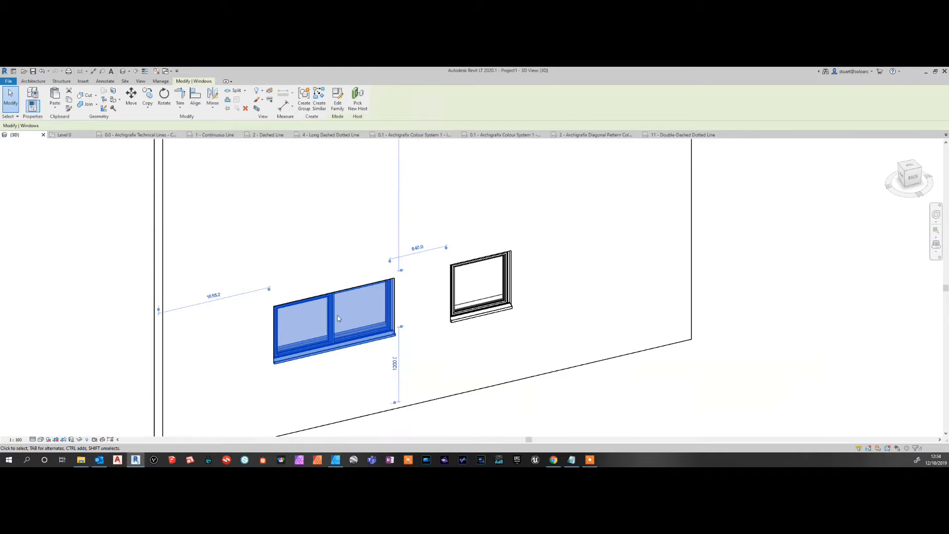
{"action": "left_click", "coordinate": [146, 303]}
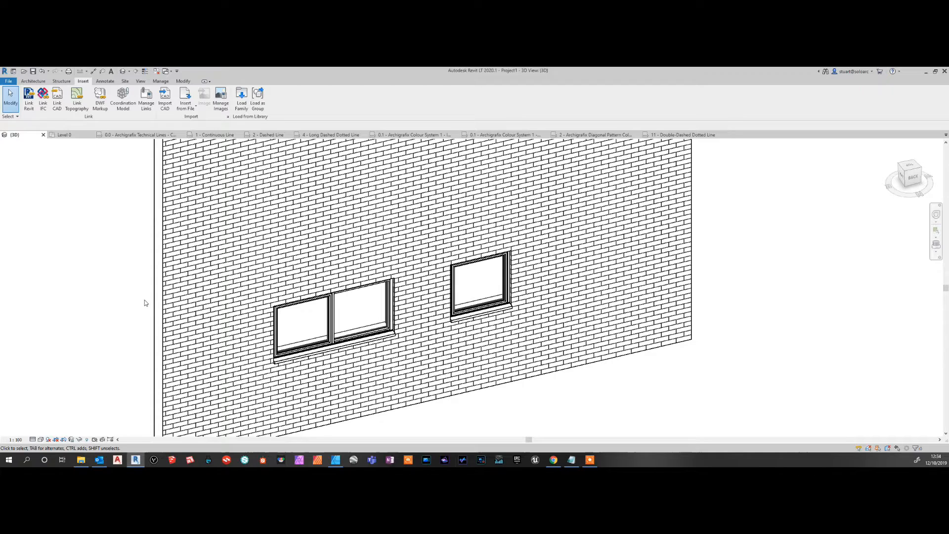
Preview loadable window families from Windows_Dbl_All_Bars to Windows_SCO_Horz_Bar_Sgl and look over the Metric Library folders without loading anything.
{"action": "left_click", "coordinate": [241, 103]}
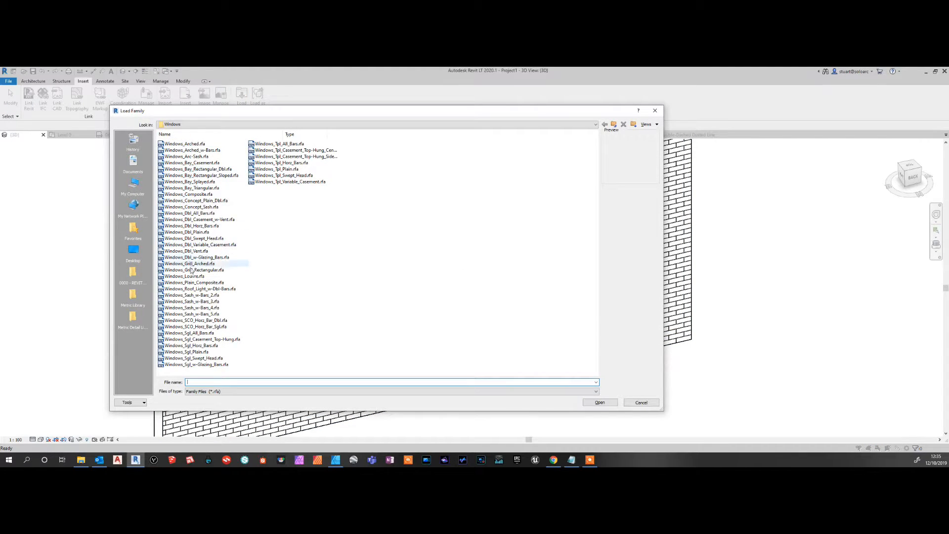
{"action": "left_click", "coordinate": [196, 213]}
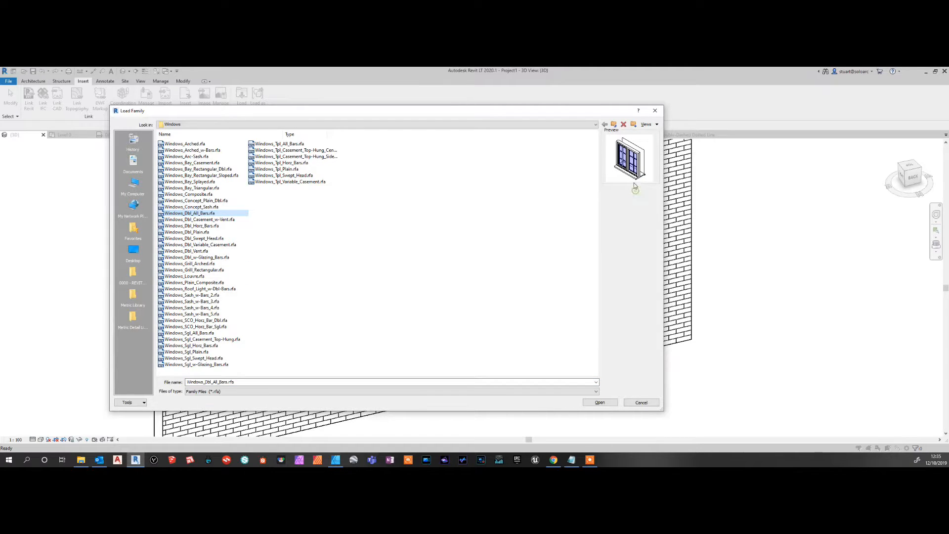
{"action": "key", "text": "Down"}
{"action": "key", "text": "Down"}
{"action": "key", "text": "Down"}
{"action": "key", "text": "Down"}
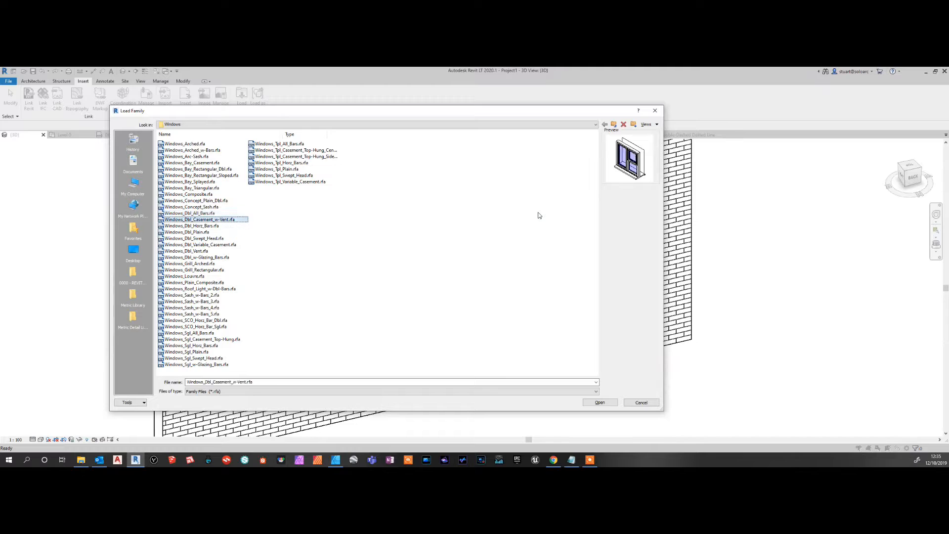
{"action": "key", "text": "Down"}
{"action": "key", "text": "Down"}
{"action": "key", "text": "Down"}
{"action": "key", "text": "Down"}
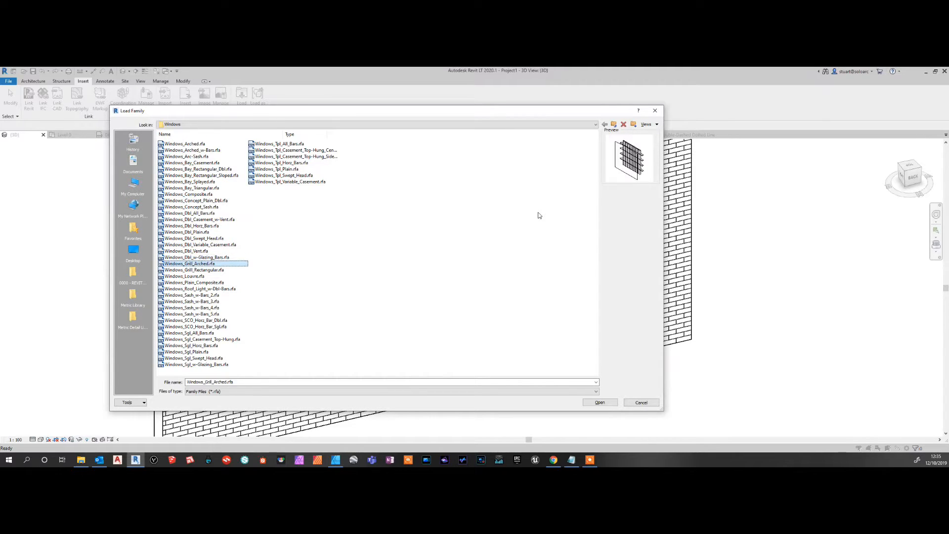
{"action": "key", "text": "Down"}
{"action": "key", "text": "Down"}
{"action": "key", "text": "Down"}
{"action": "key", "text": "Down"}
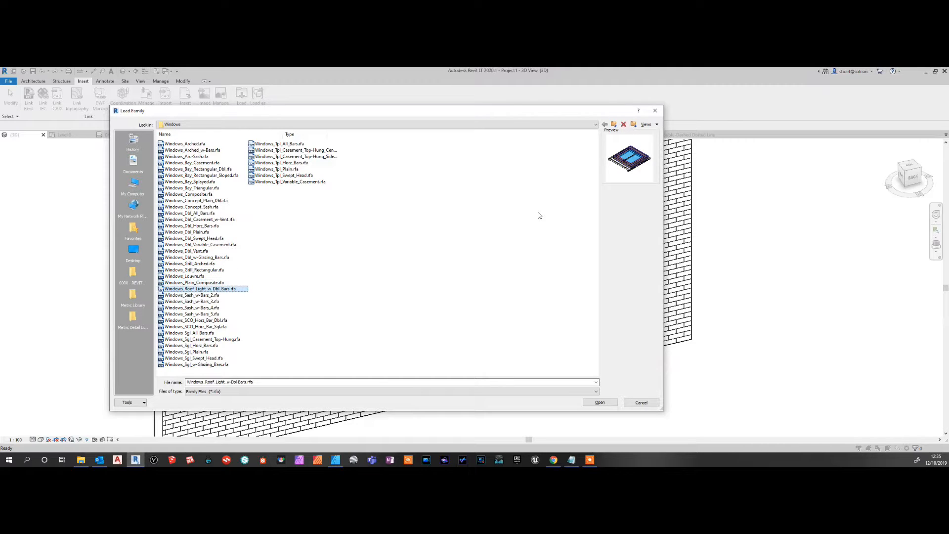
{"action": "key", "text": "Down"}
{"action": "key", "text": "Down"}
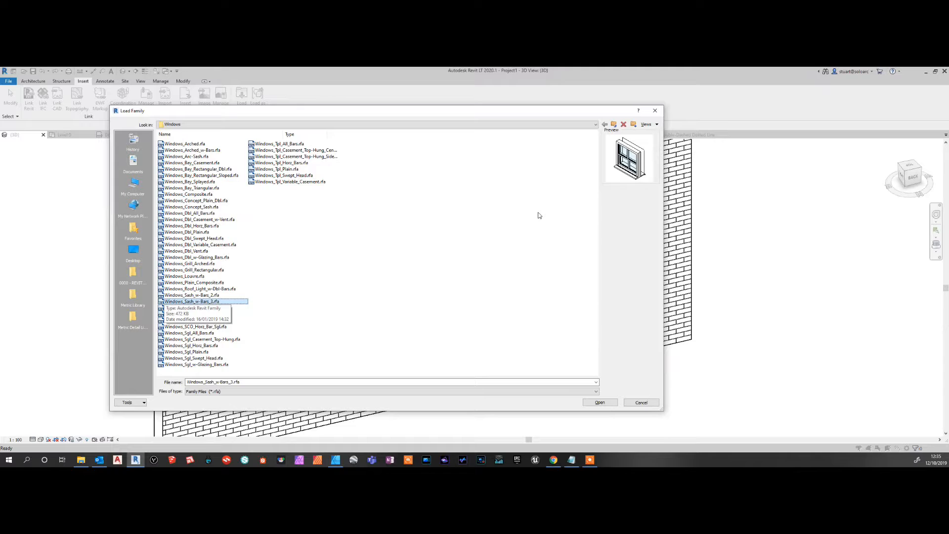
{"action": "key", "text": "Down"}
{"action": "key", "text": "Down"}
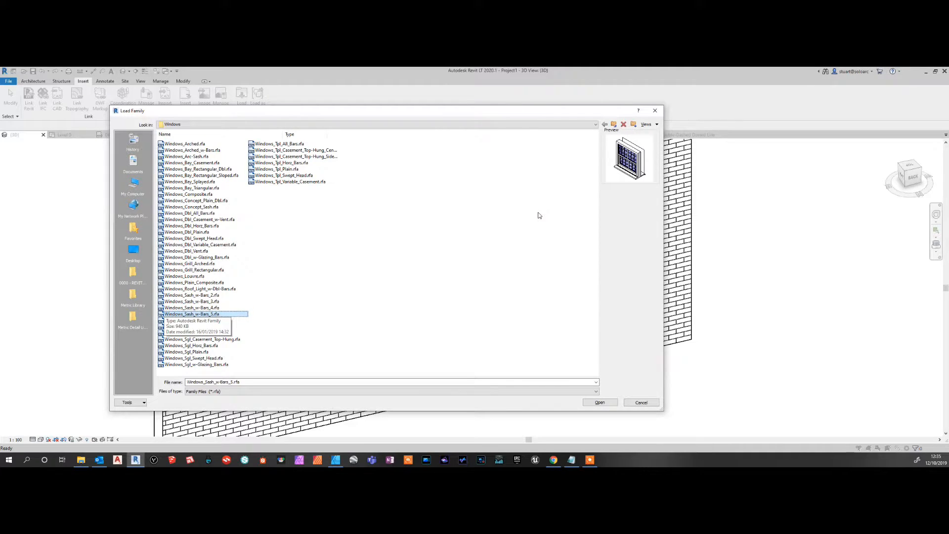
{"action": "key", "text": "Down"}
{"action": "key", "text": "Down"}
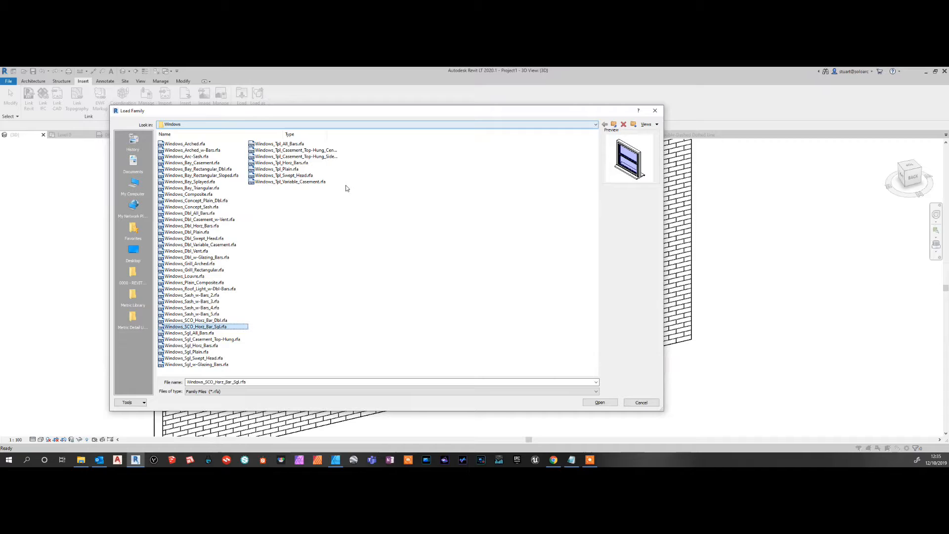
{"action": "left_click", "coordinate": [133, 296]}
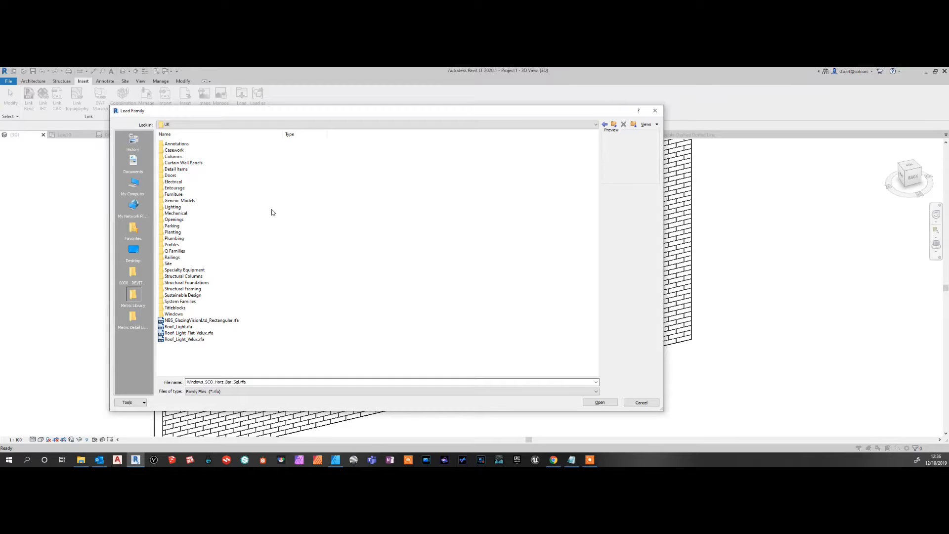
{"action": "left_click", "coordinate": [655, 110]}
Return to the Level 0 floor plan and examine the sample line styles and hatched regions below the wall.
{"action": "left_click", "coordinate": [62, 135]}
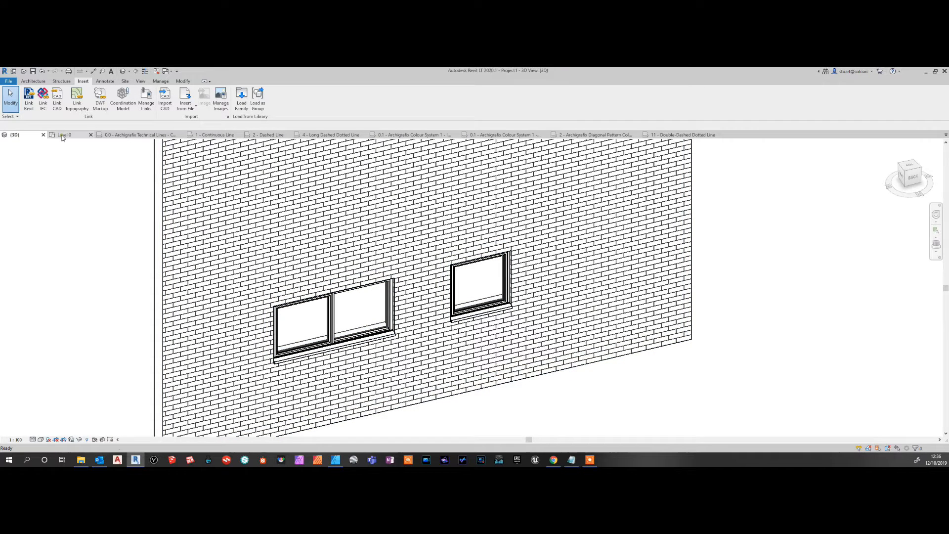
{"action": "scroll", "coordinate": [189, 217], "scroll_direction": "down", "scroll_amount": 4}
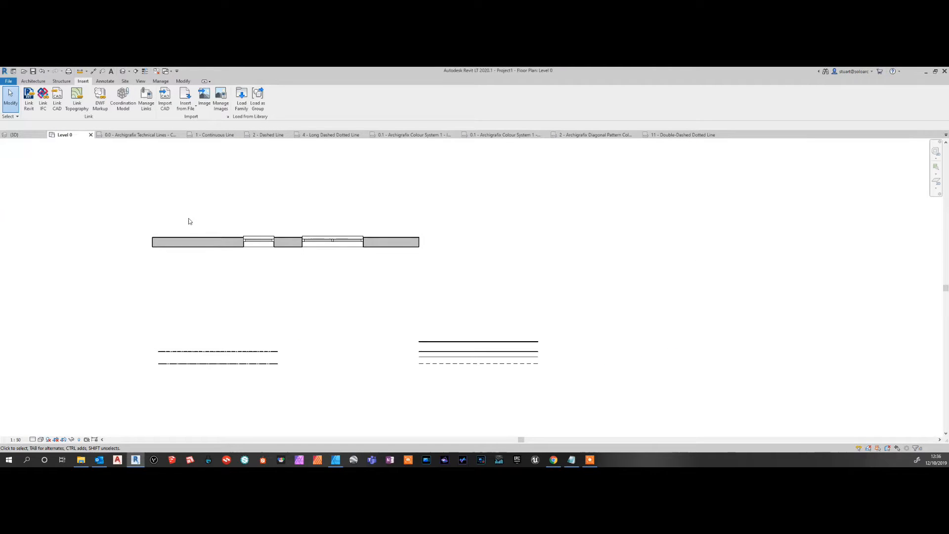
{"action": "scroll", "coordinate": [286, 369], "scroll_direction": "up", "scroll_amount": 4}
{"action": "middle_click_drag", "start_coordinate": [290, 377], "coordinate": [315, 269]}
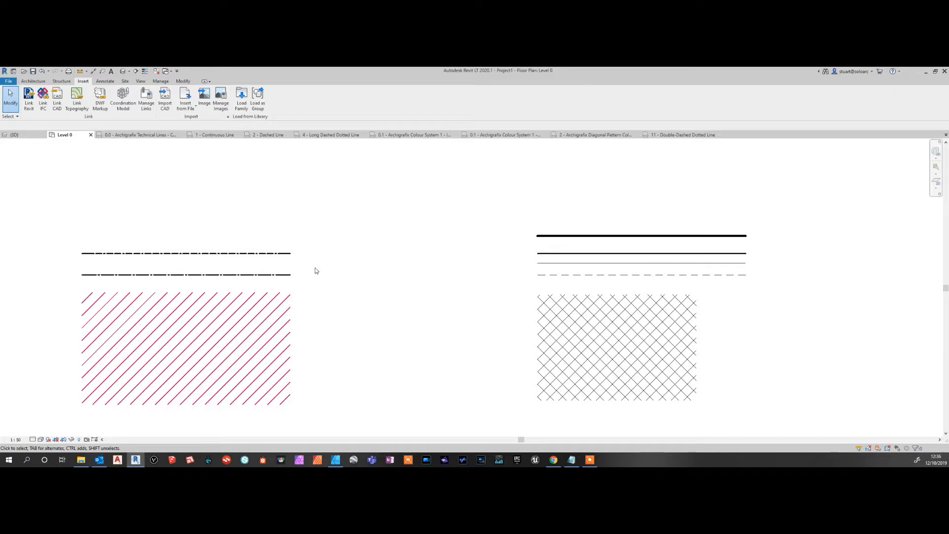
{"action": "scroll", "coordinate": [205, 264], "scroll_direction": "up", "scroll_amount": 3}
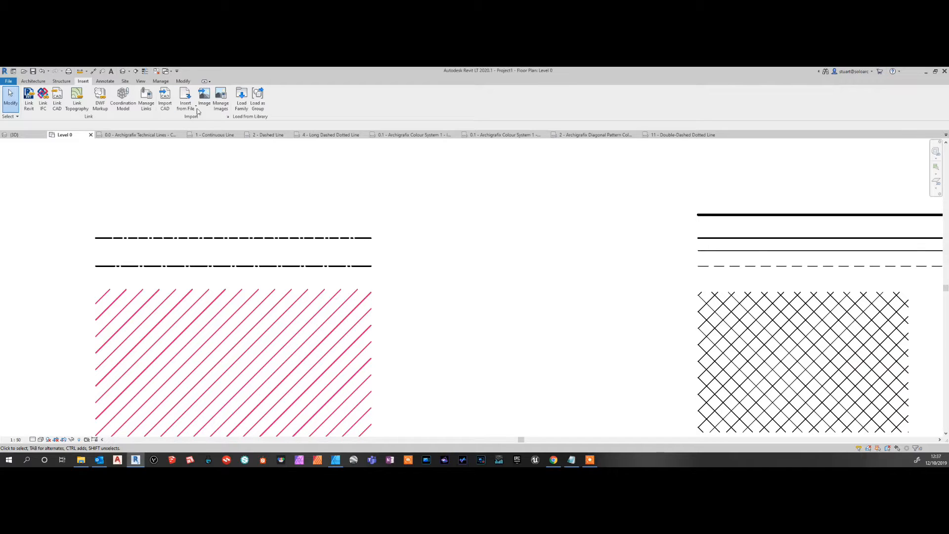
{"action": "left_click", "coordinate": [33, 81]}
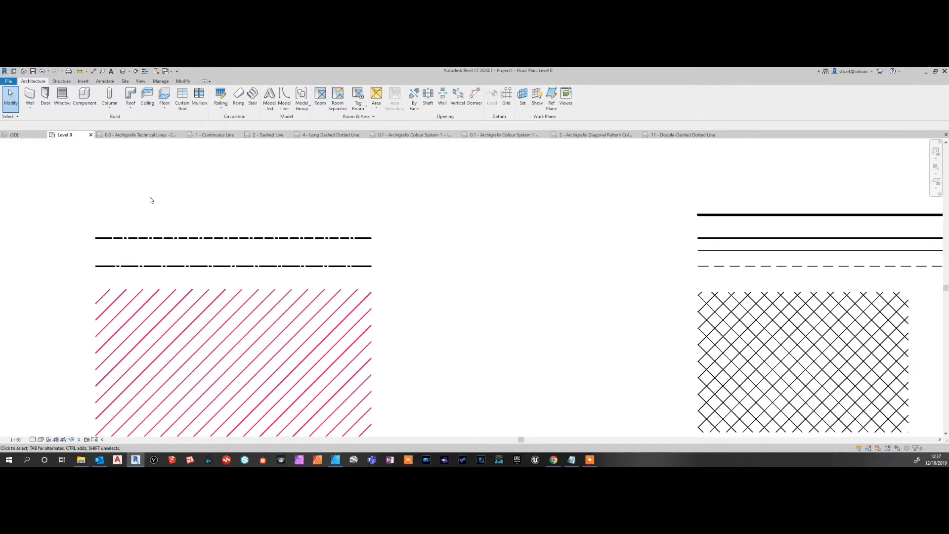
{"action": "scroll", "coordinate": [149, 195], "scroll_direction": "down", "scroll_amount": 2}
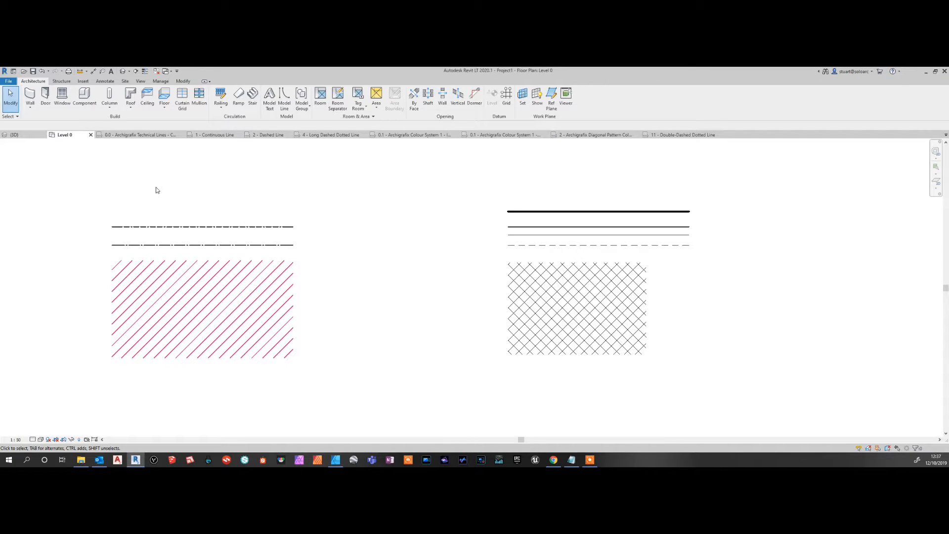
Review the line styles available for detail lines without drawing any, and check the style assigned to the dashed line above the crosshatch.
{"action": "middle_click_drag", "start_coordinate": [514, 246], "coordinate": [317, 263]}
{"action": "scroll", "coordinate": [314, 260], "scroll_direction": "down", "scroll_amount": 2}
{"action": "scroll", "coordinate": [314, 261], "scroll_direction": "up", "scroll_amount": 5}
{"action": "middle_click_drag", "start_coordinate": [275, 273], "coordinate": [244, 236]}
{"action": "scroll", "coordinate": [218, 230], "scroll_direction": "down", "scroll_amount": 1}
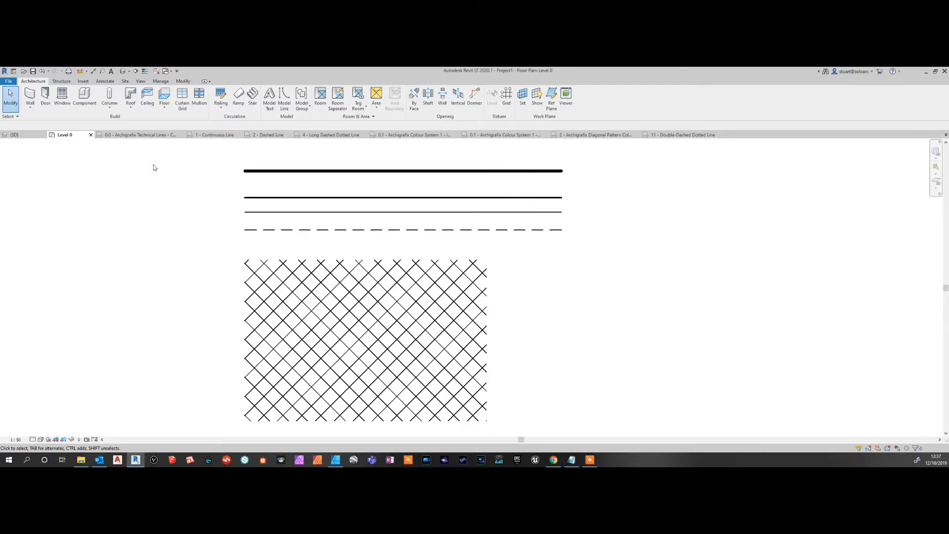
{"action": "left_click", "coordinate": [105, 81]}
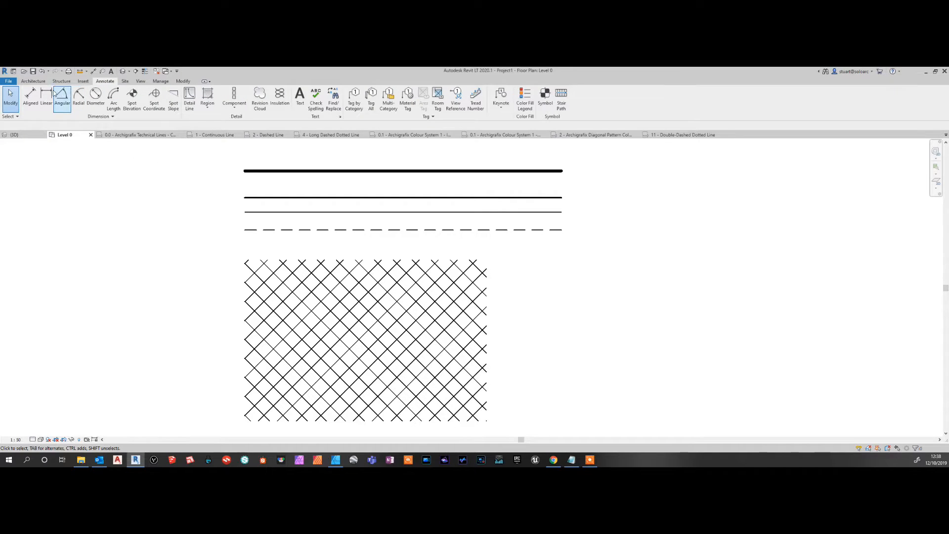
{"action": "left_click", "coordinate": [191, 100]}
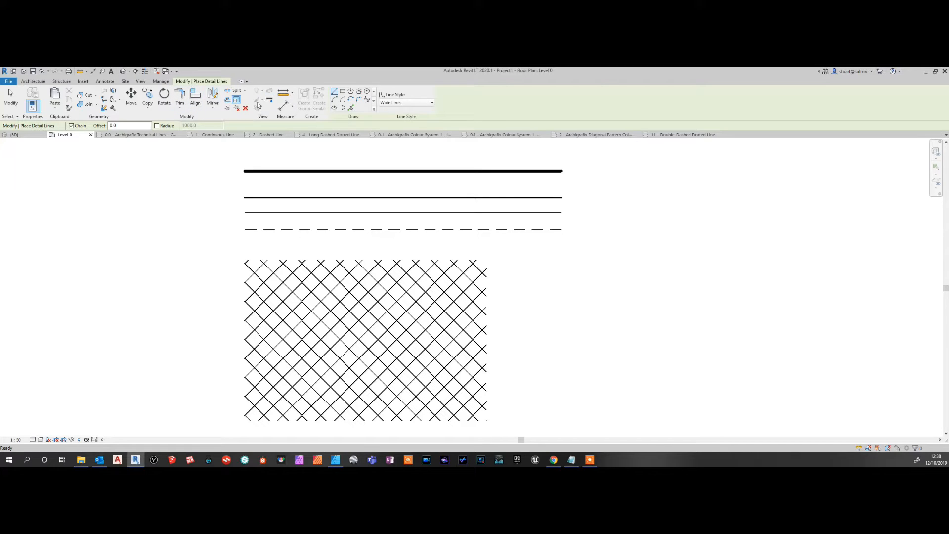
{"action": "left_click", "coordinate": [389, 103]}
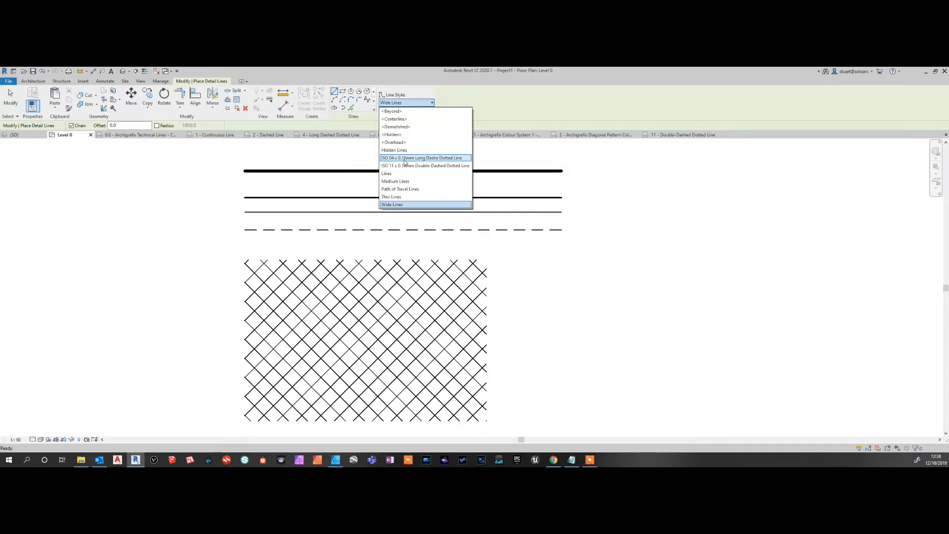
{"action": "left_click", "coordinate": [406, 103]}
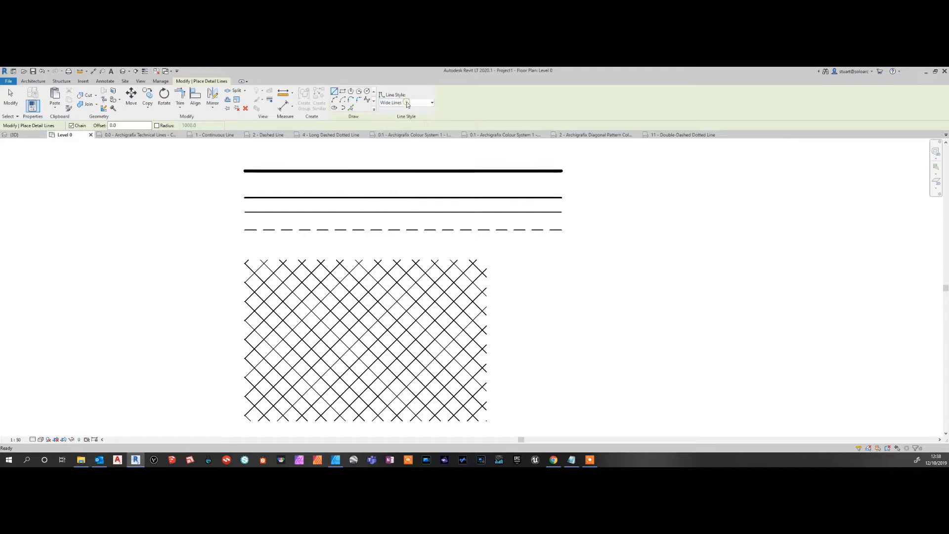
{"action": "left_click", "coordinate": [408, 104]}
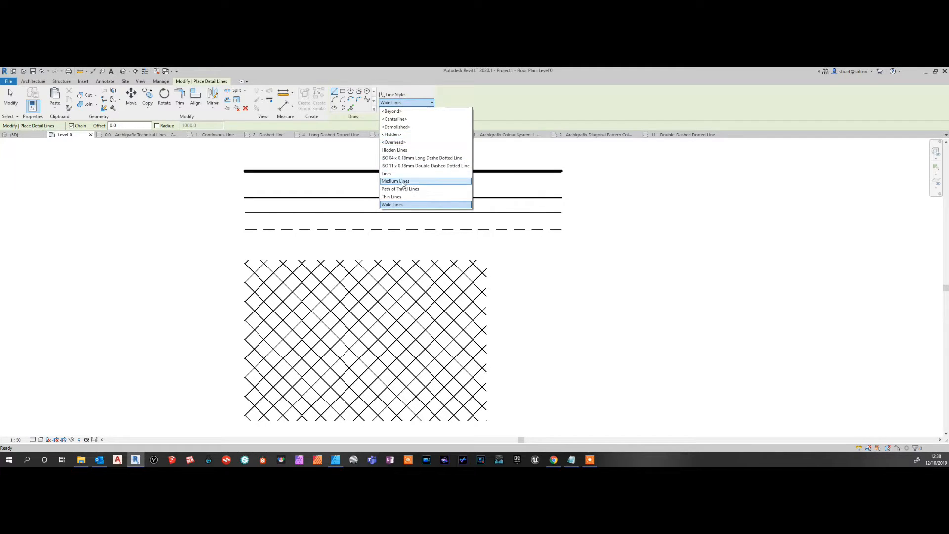
{"action": "left_click", "coordinate": [331, 226]}
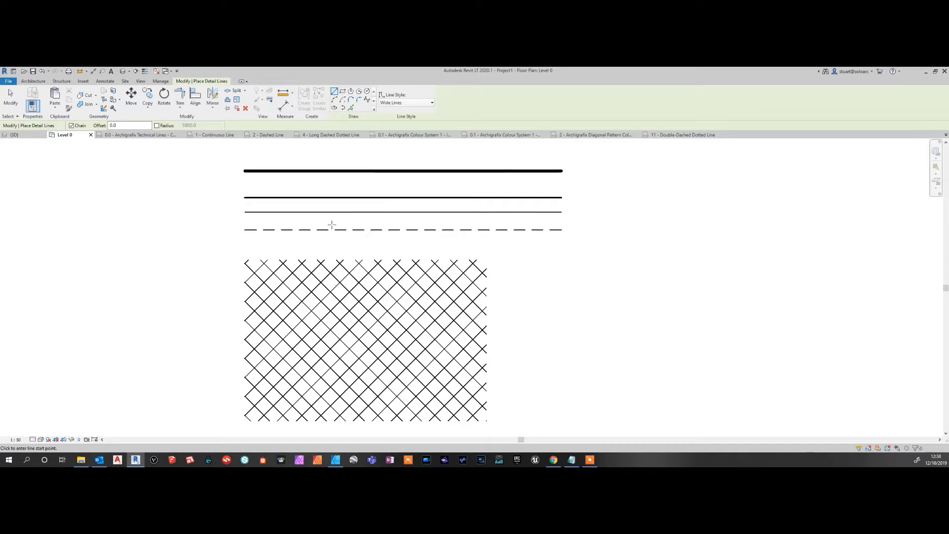
{"action": "left_click", "coordinate": [11, 98]}
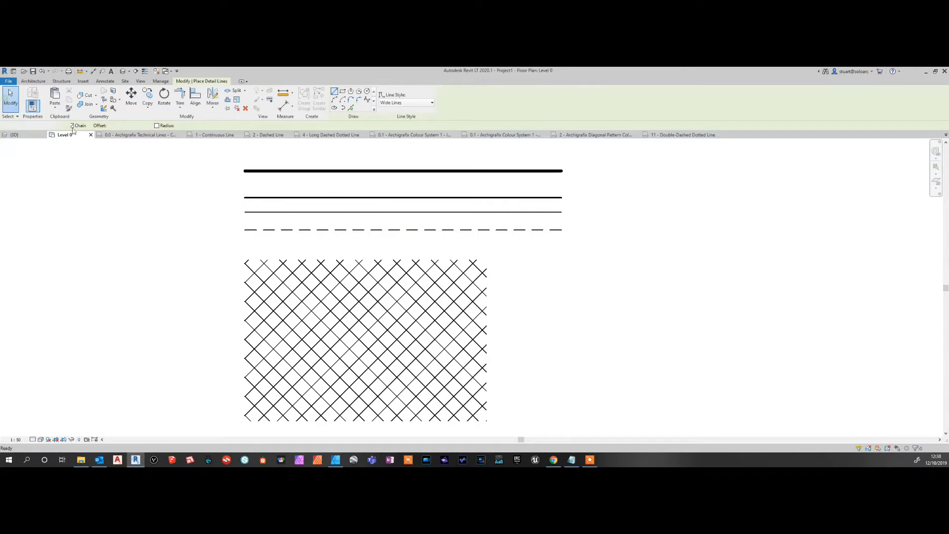
{"action": "left_click", "coordinate": [274, 230]}
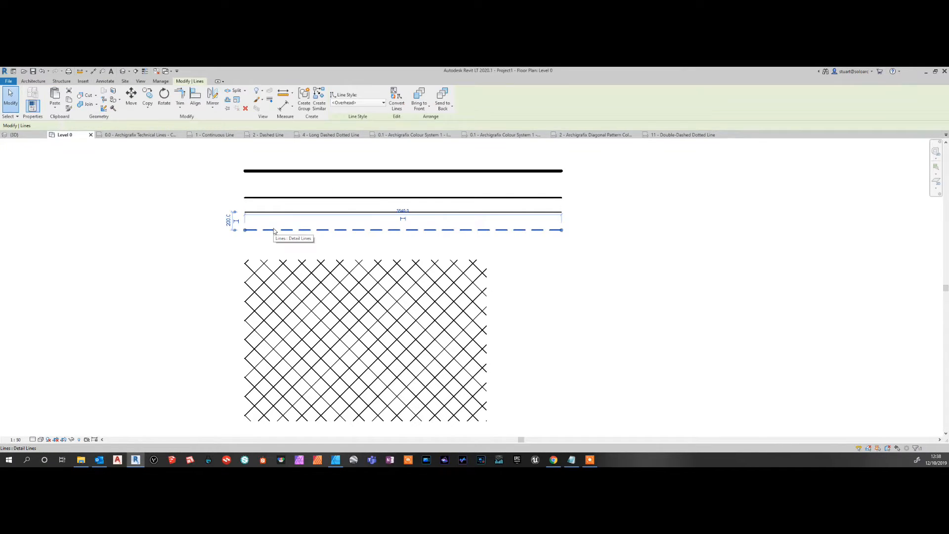
{"action": "left_click", "coordinate": [214, 191]}
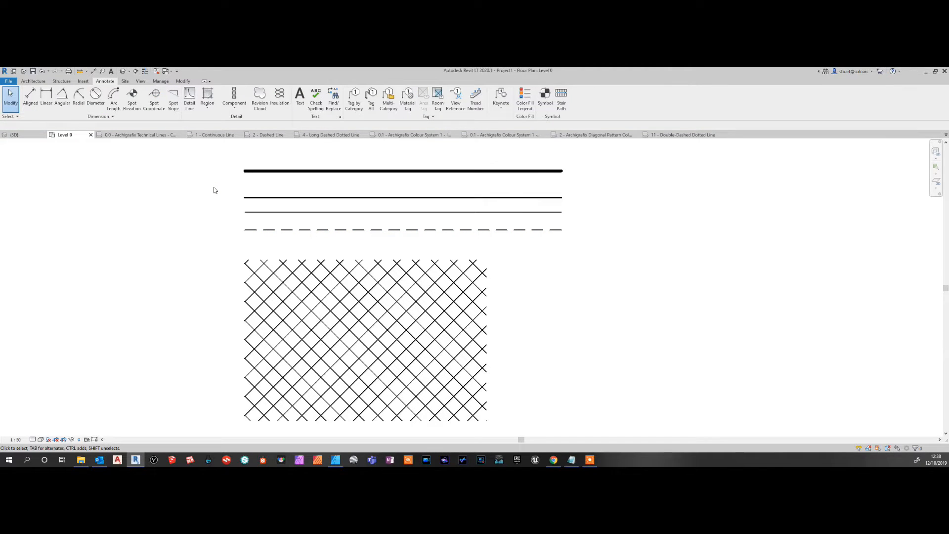
Turn on the Thin Lines display to view the dash-dot lines above the red diagonal hatch.
{"action": "scroll", "coordinate": [206, 208], "scroll_direction": "down", "scroll_amount": 3}
{"action": "middle_click_drag", "start_coordinate": [236, 224], "coordinate": [661, 276]}
{"action": "scroll", "coordinate": [329, 279], "scroll_direction": "up", "scroll_amount": 5}
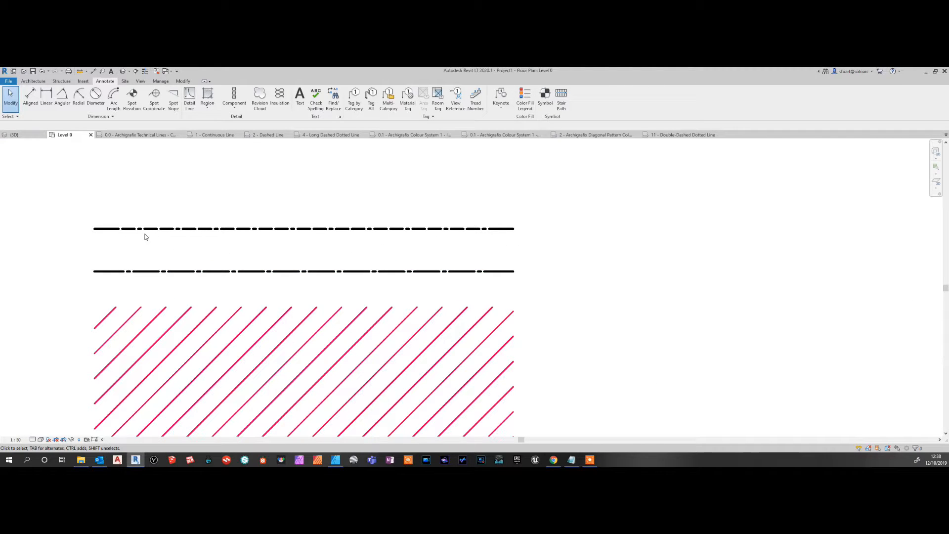
{"action": "key", "text": "t"}
{"action": "key", "text": "l"}
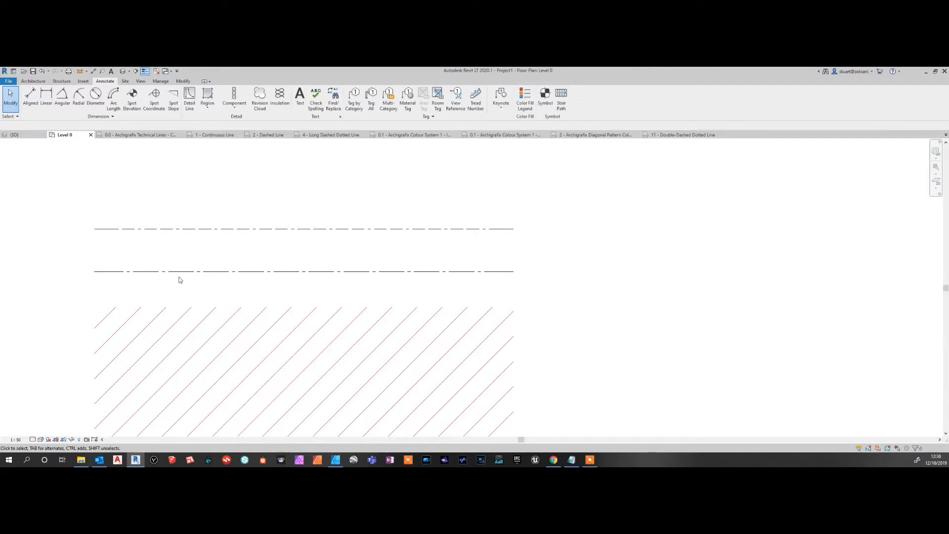
Compare the two sets of sample lines and hatches, and inspect the red diagonal filled region.
{"action": "scroll", "coordinate": [195, 284], "scroll_direction": "down", "scroll_amount": 3}
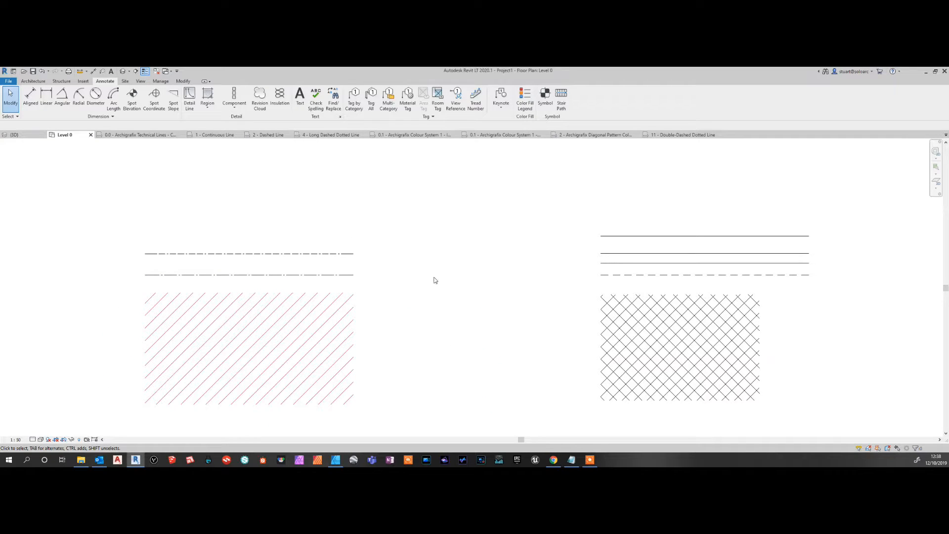
{"action": "scroll", "coordinate": [227, 262], "scroll_direction": "up", "scroll_amount": 1}
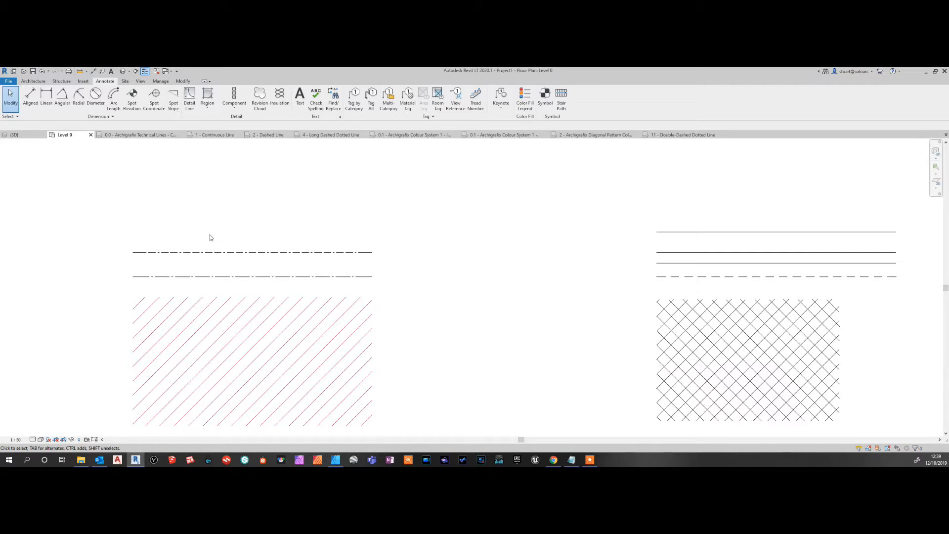
{"action": "mouse_move", "coordinate": [329, 304]}
{"action": "middle_mouse_down"}
{"action": "mouse_move", "coordinate": [306, 284]}
{"action": "mouse_move", "coordinate": [309, 272]}
{"action": "middle_mouse_up"}
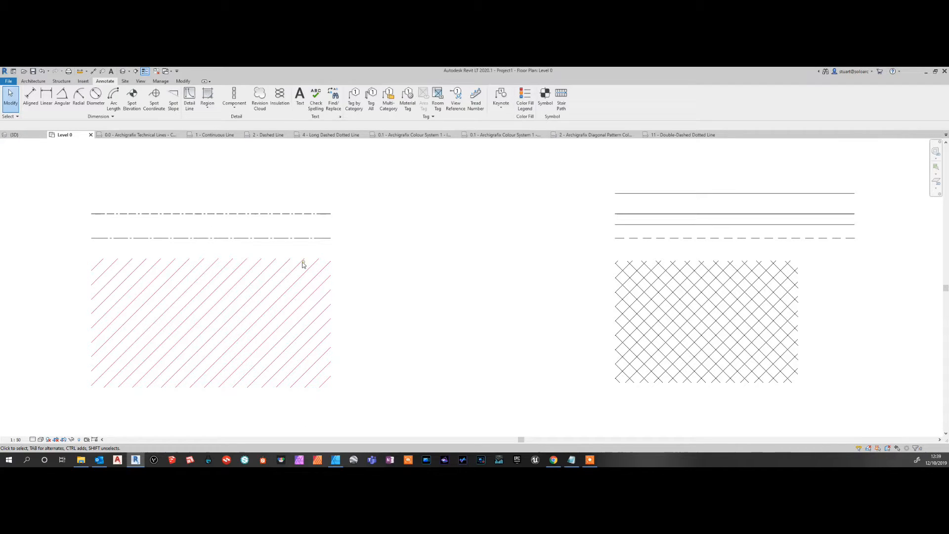
{"action": "left_click", "coordinate": [299, 264]}
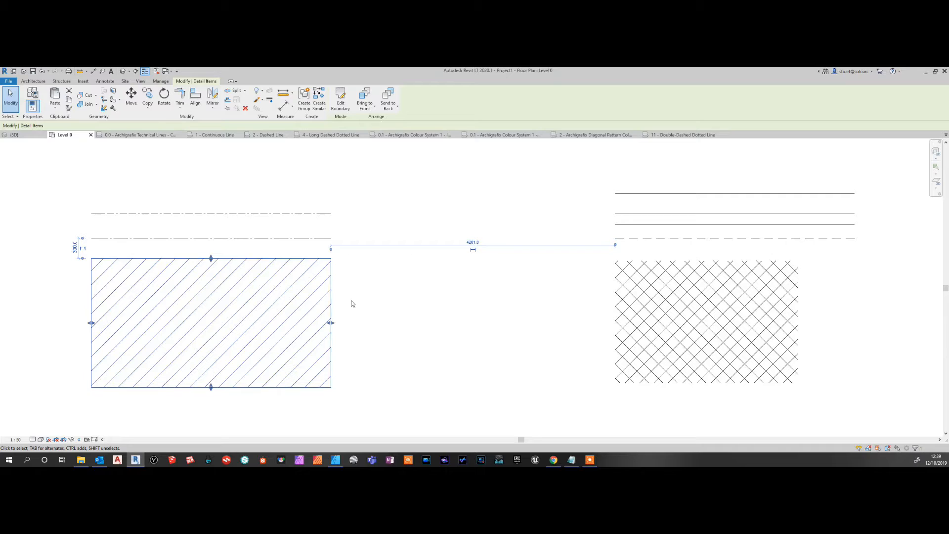
{"action": "left_click", "coordinate": [373, 323]}
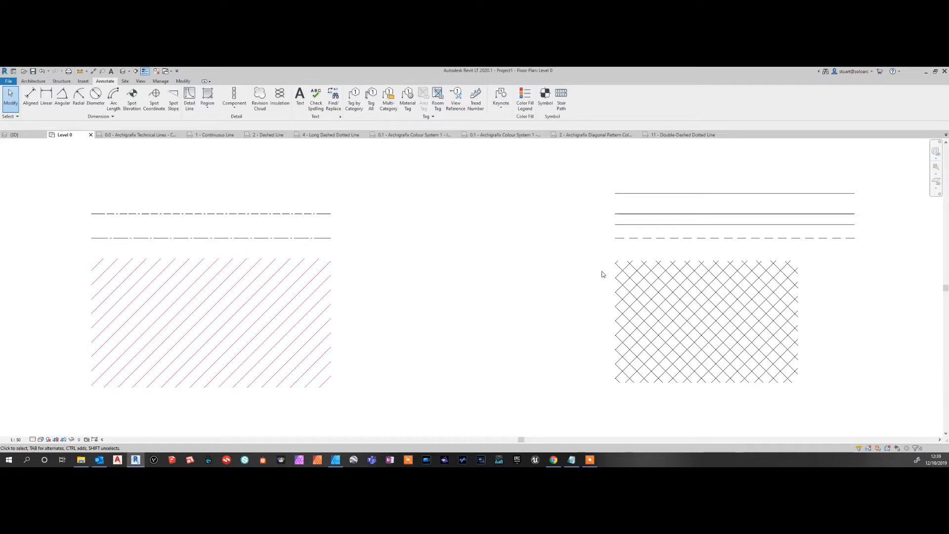
Start a filled region and open the foreground fill pattern choices of the Diagonal_cross_hatch type.
{"action": "left_click", "coordinate": [210, 104]}
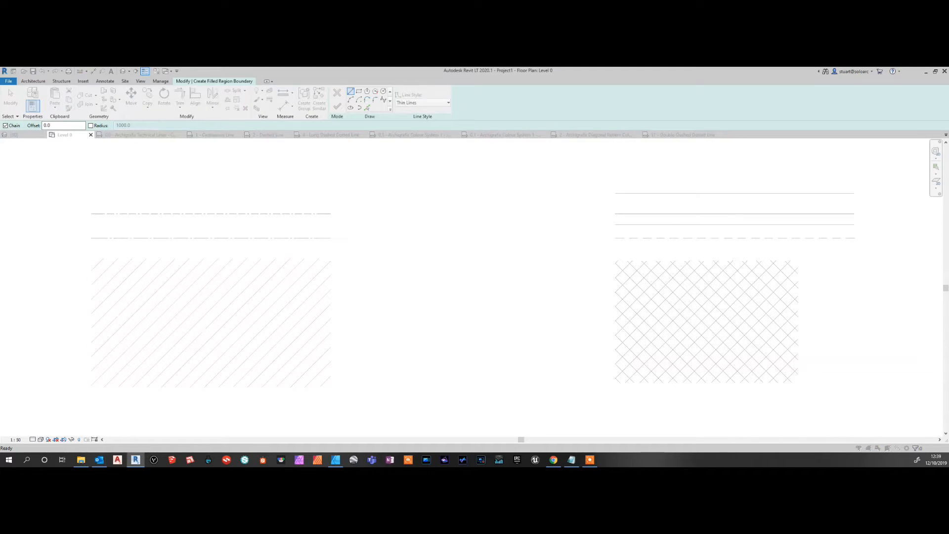
{"action": "left_click_drag", "start_coordinate": [408, 127], "coordinate": [518, 121]}
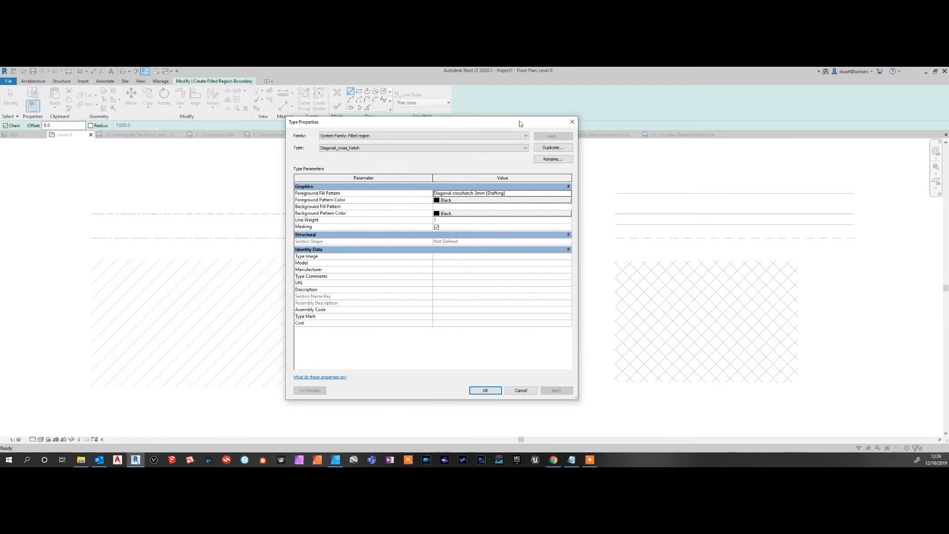
{"action": "left_click", "coordinate": [541, 194]}
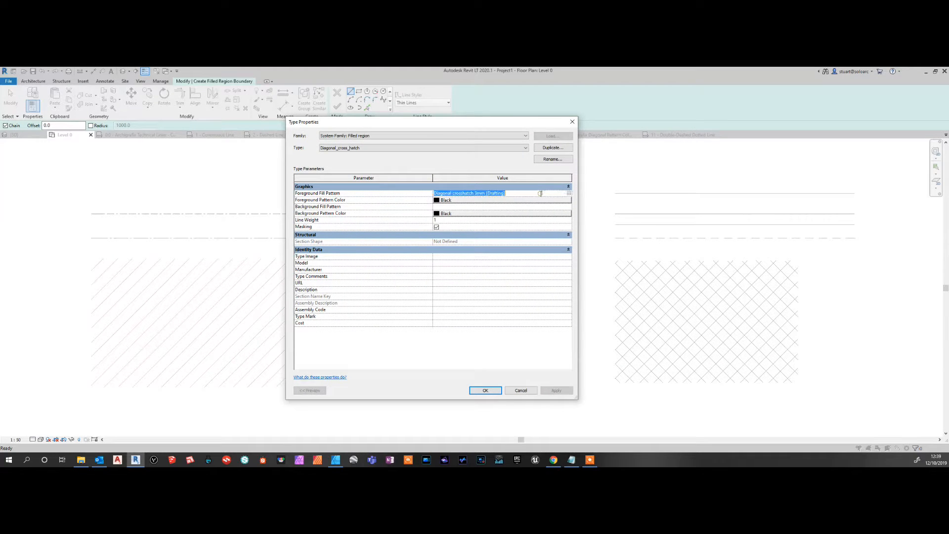
{"action": "left_click", "coordinate": [570, 192]}
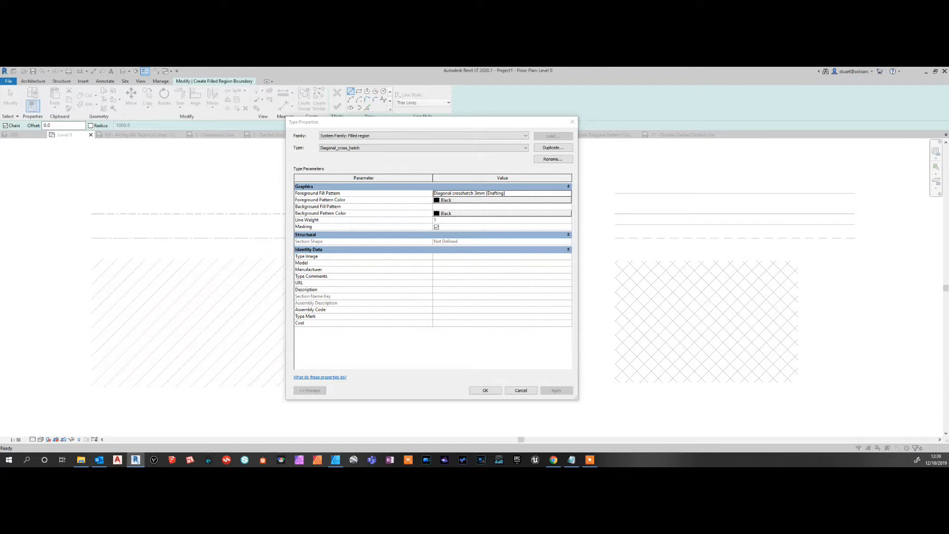
{"action": "left_click_drag", "start_coordinate": [337, 179], "coordinate": [469, 190]}
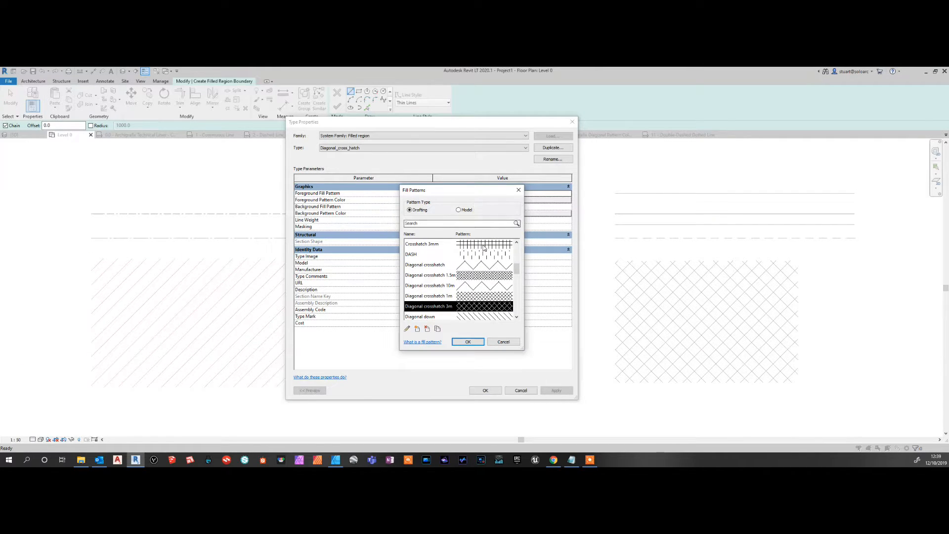
Browse the drafting fill patterns from Aluminum to Wood - Finish without choosing one, and discard the filled region sketch.
{"action": "scroll", "coordinate": [486, 245], "scroll_direction": "up", "scroll_amount": 5}
{"action": "scroll", "coordinate": [482, 266], "scroll_direction": "down", "scroll_amount": 1}
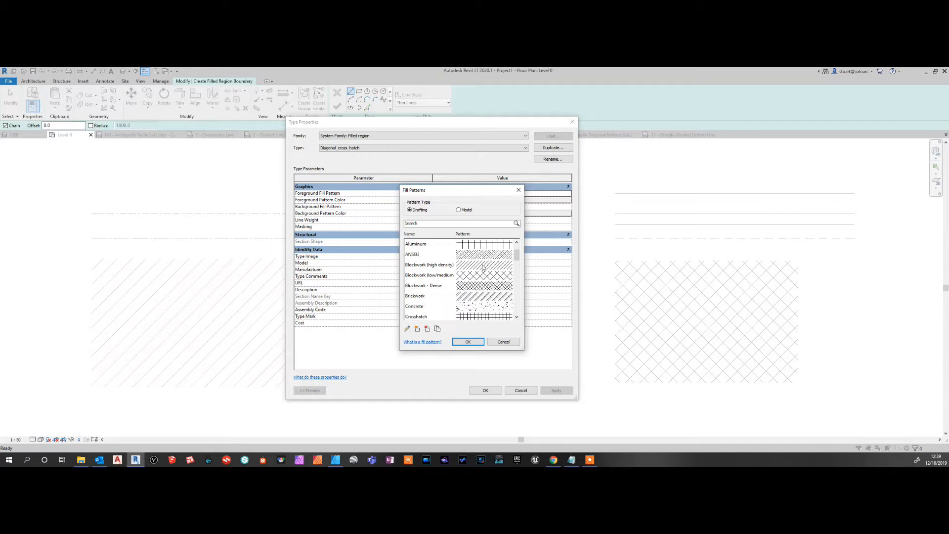
{"action": "scroll", "coordinate": [482, 266], "scroll_direction": "down", "scroll_amount": 4}
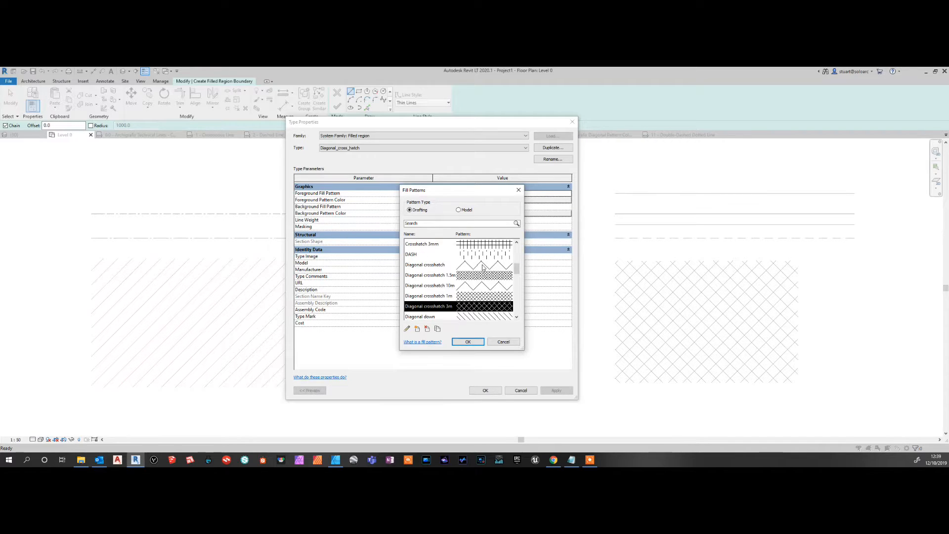
{"action": "scroll", "coordinate": [482, 266], "scroll_direction": "down", "scroll_amount": 1}
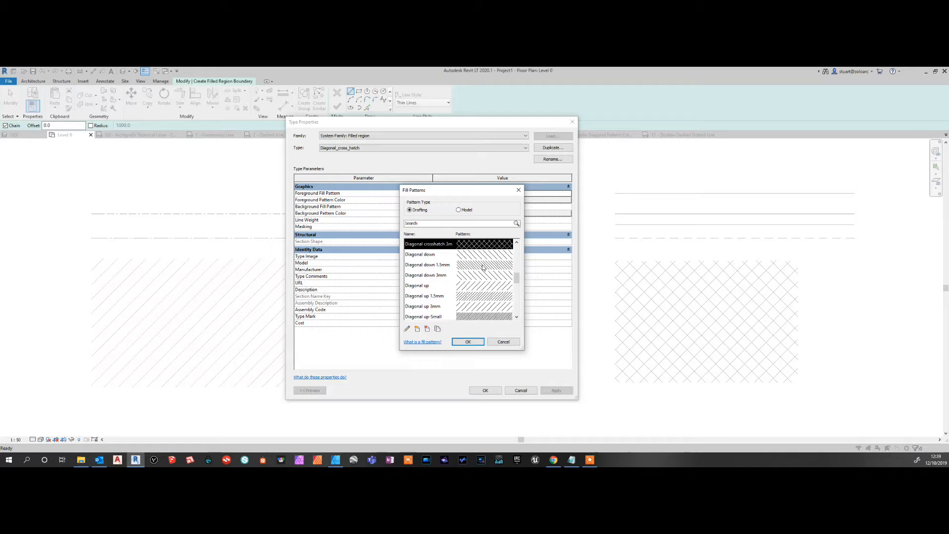
{"action": "scroll", "coordinate": [482, 266], "scroll_direction": "down", "scroll_amount": 2}
{"action": "scroll", "coordinate": [483, 266], "scroll_direction": "down", "scroll_amount": 5}
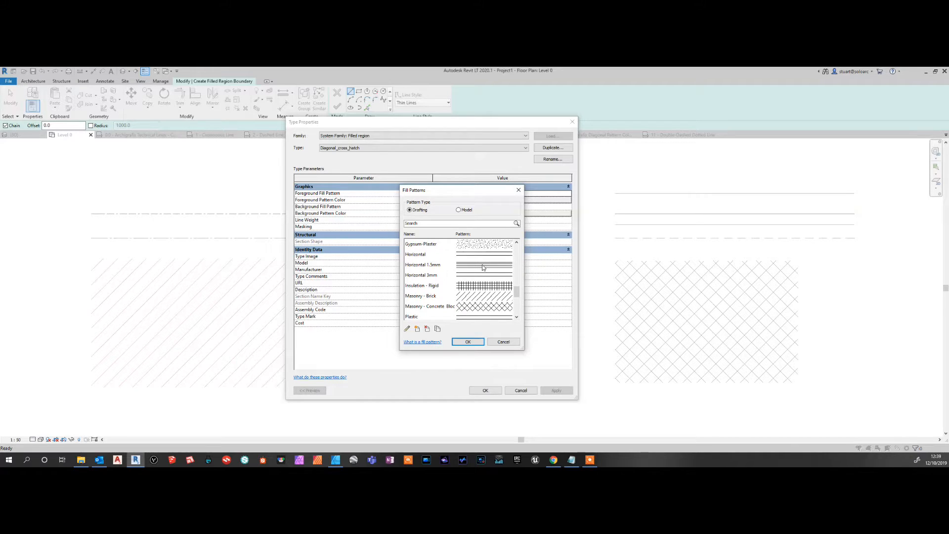
{"action": "scroll", "coordinate": [482, 266], "scroll_direction": "down", "scroll_amount": 1}
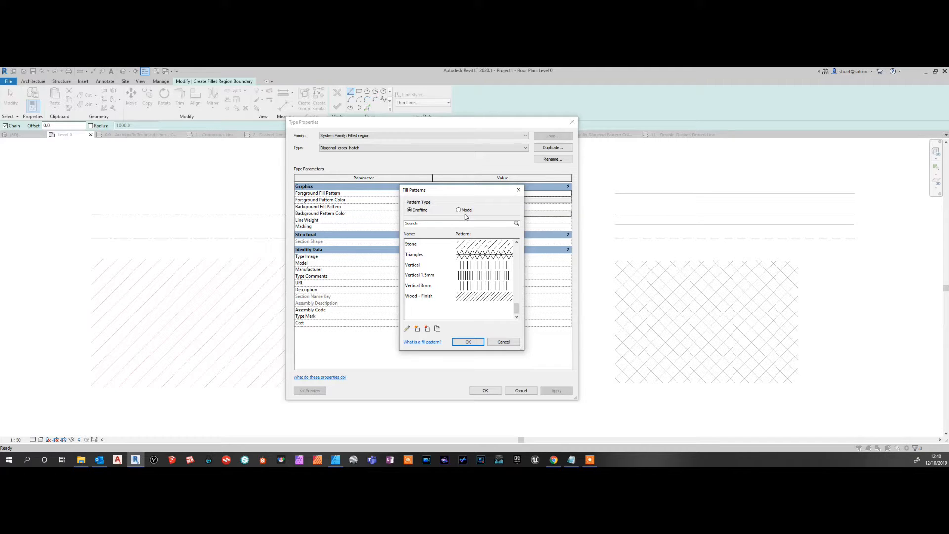
{"action": "left_click", "coordinate": [500, 341]}
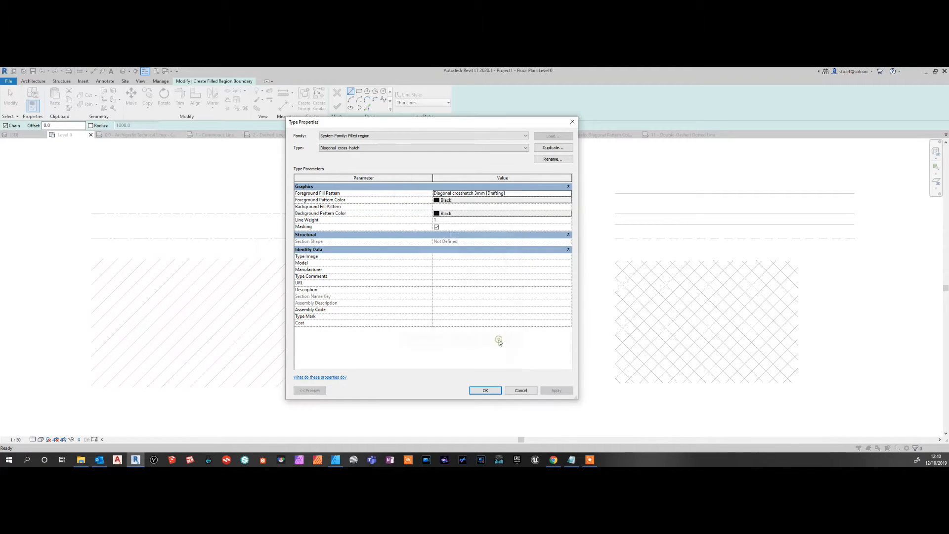
{"action": "left_click", "coordinate": [520, 391]}
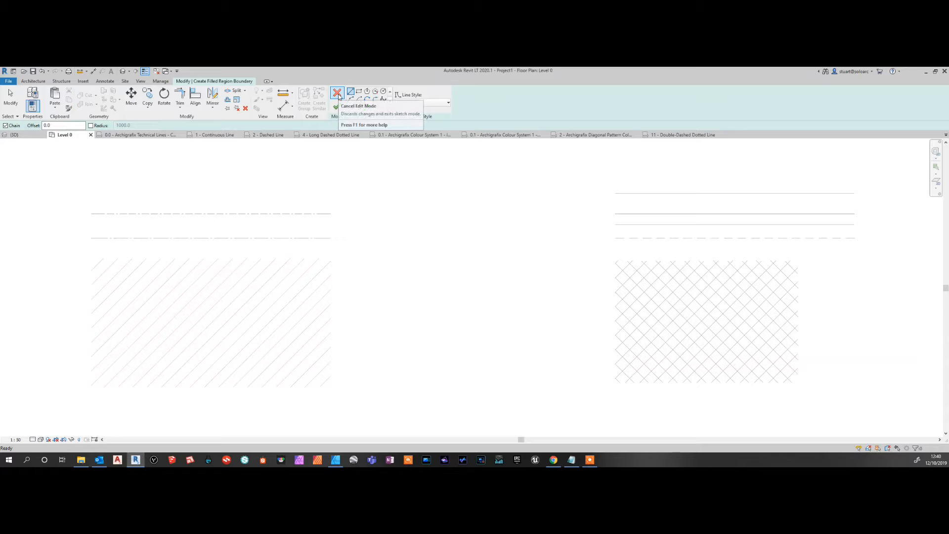
{"action": "left_click", "coordinate": [352, 238]}
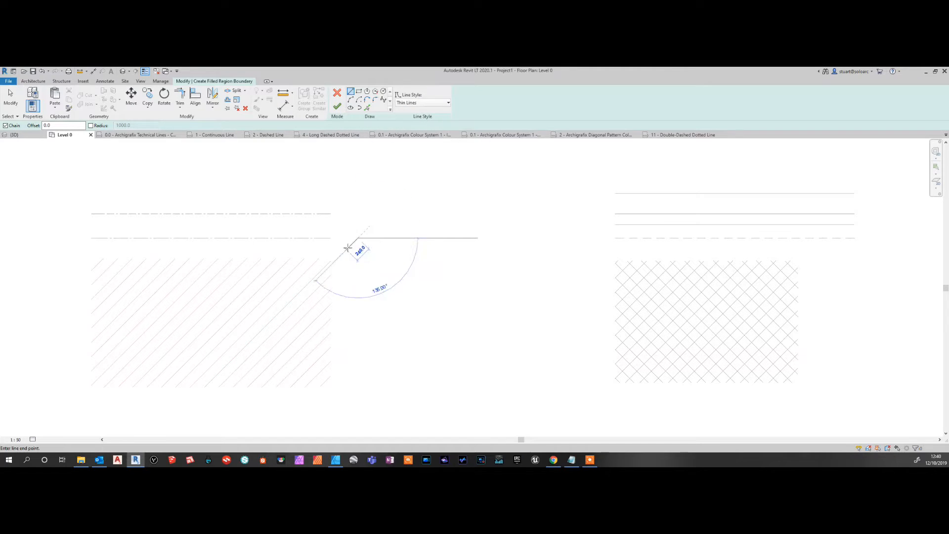
{"action": "left_click", "coordinate": [337, 93]}
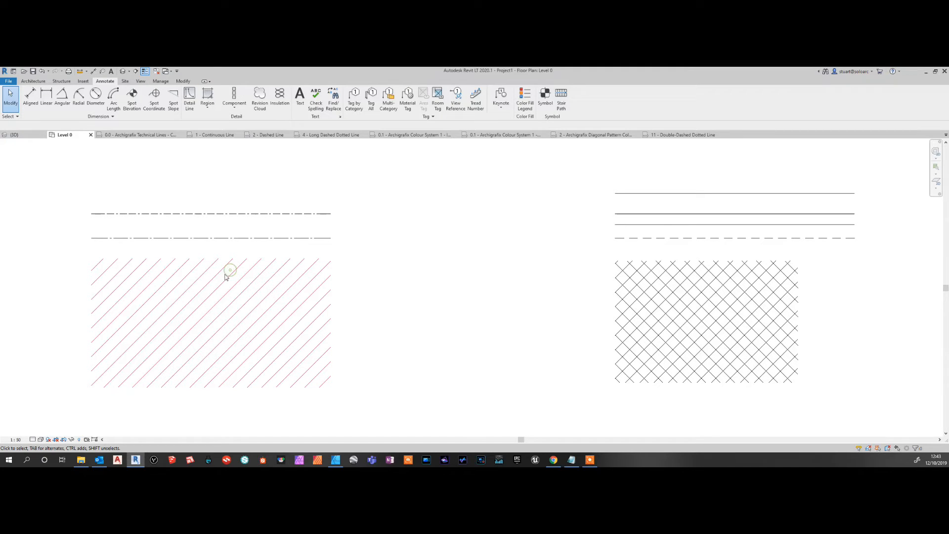
Check the lower dash-dot line above the red hatch and look over the detail line style choices again without drawing.
{"action": "scroll", "coordinate": [231, 267], "scroll_direction": "up", "scroll_amount": 1}
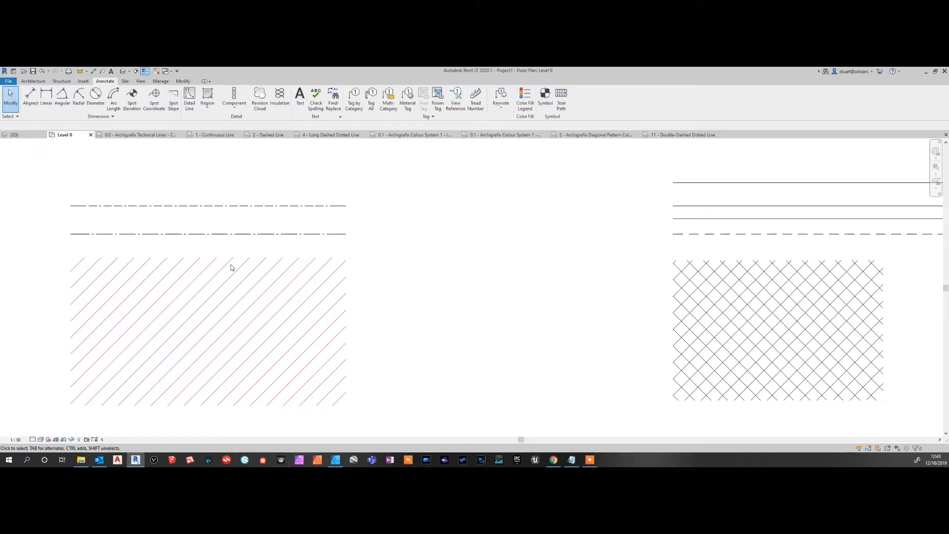
{"action": "left_click", "coordinate": [227, 238]}
{"action": "left_click", "coordinate": [233, 191]}
{"action": "left_click", "coordinate": [191, 98]}
{"action": "left_click", "coordinate": [388, 102]}
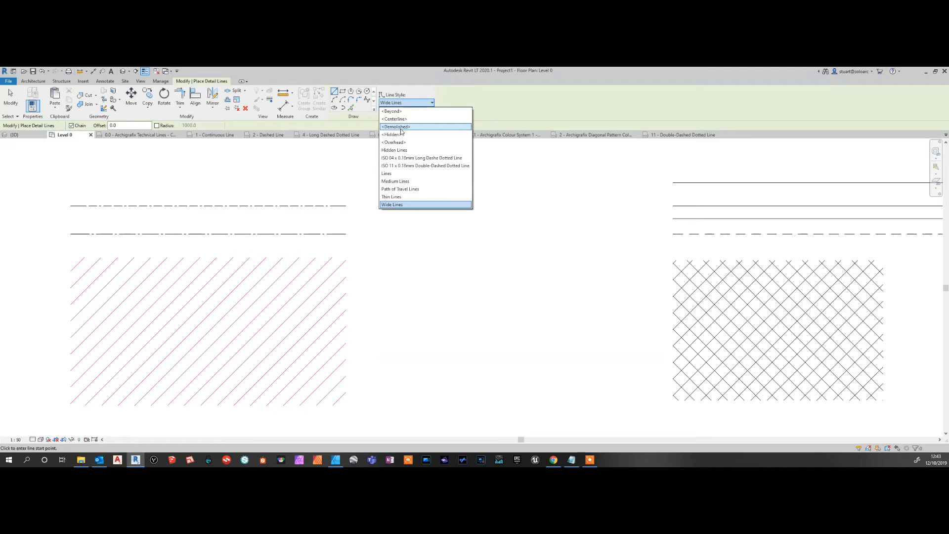
{"action": "left_click", "coordinate": [402, 103]}
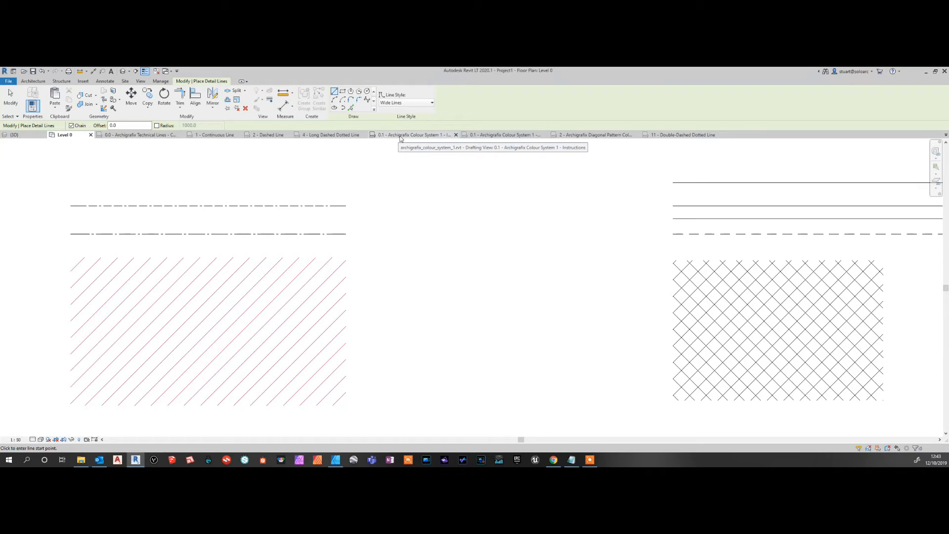
{"action": "left_click", "coordinate": [8, 104]}
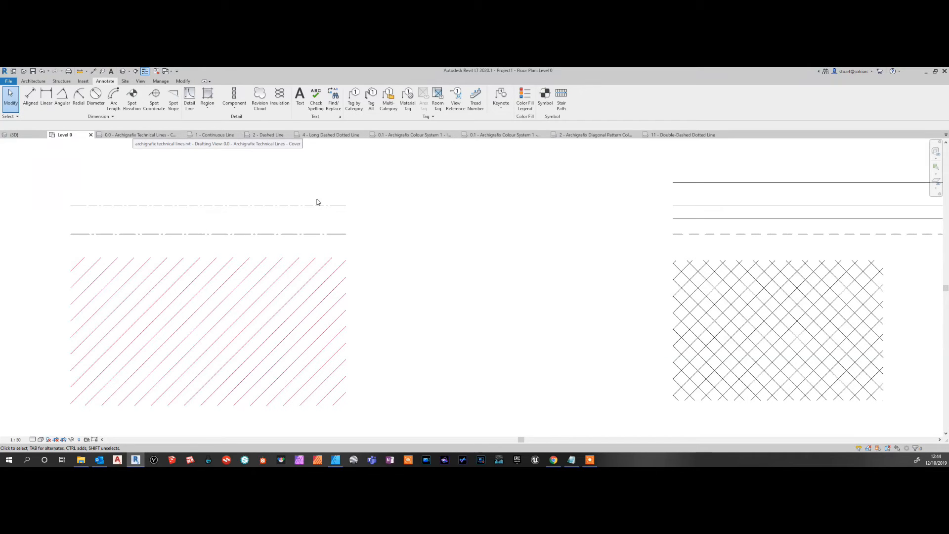
View the Archigrafix Technical Lines cover and the Long Dashed Dotted Line sheet, checking the line style of the 0.25 mm sample.
{"action": "left_click", "coordinate": [147, 137]}
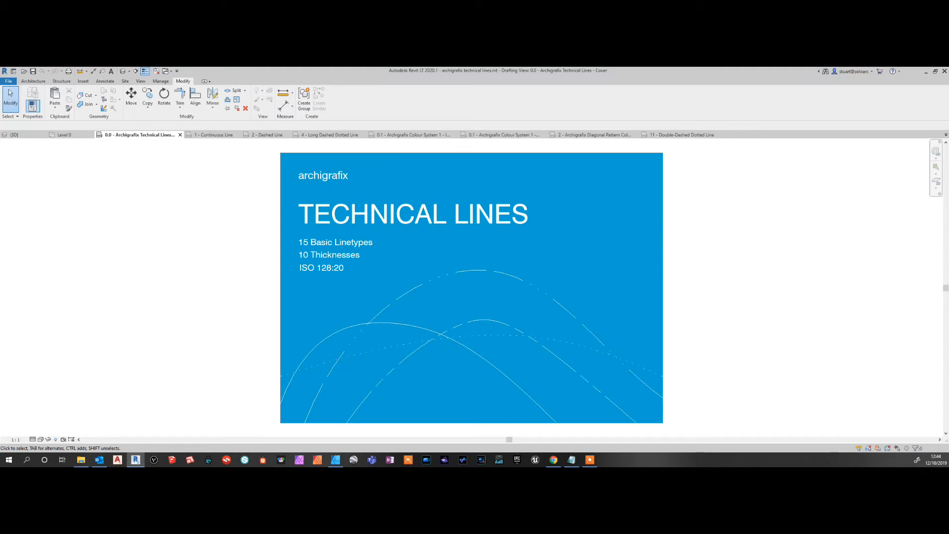
{"action": "left_click", "coordinate": [329, 135]}
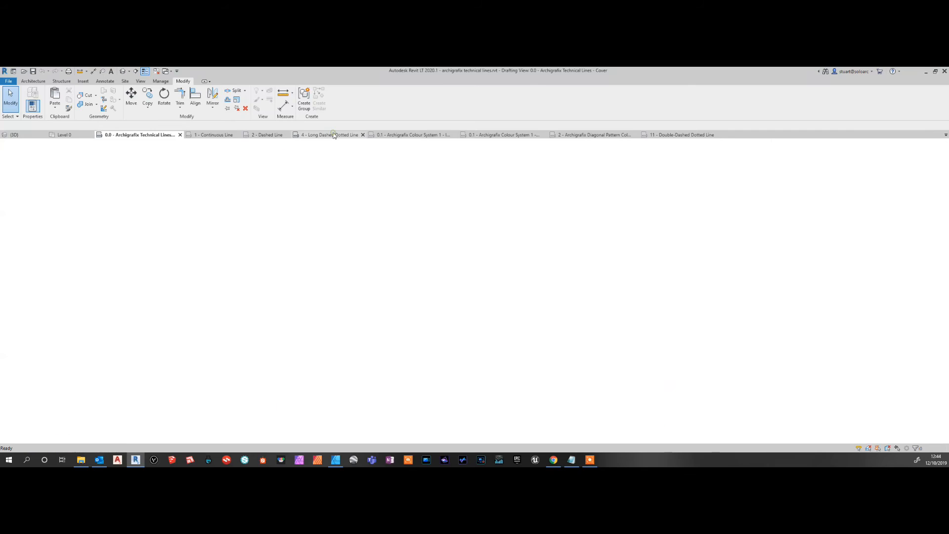
{"action": "scroll", "coordinate": [335, 197], "scroll_direction": "down", "scroll_amount": 2}
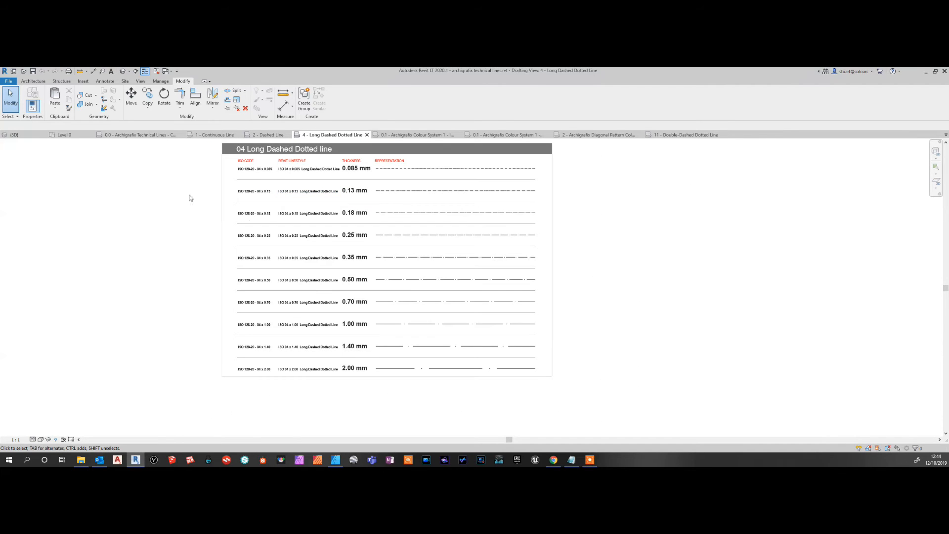
{"action": "middle_click_drag", "start_coordinate": [182, 185], "coordinate": [167, 199]}
{"action": "scroll", "coordinate": [167, 199], "scroll_direction": "up", "scroll_amount": 1}
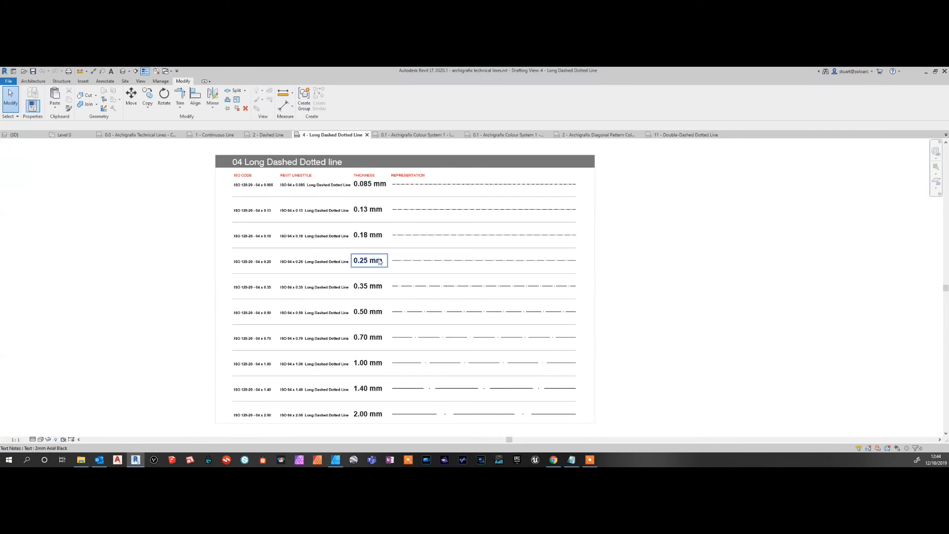
{"action": "left_click", "coordinate": [421, 261]}
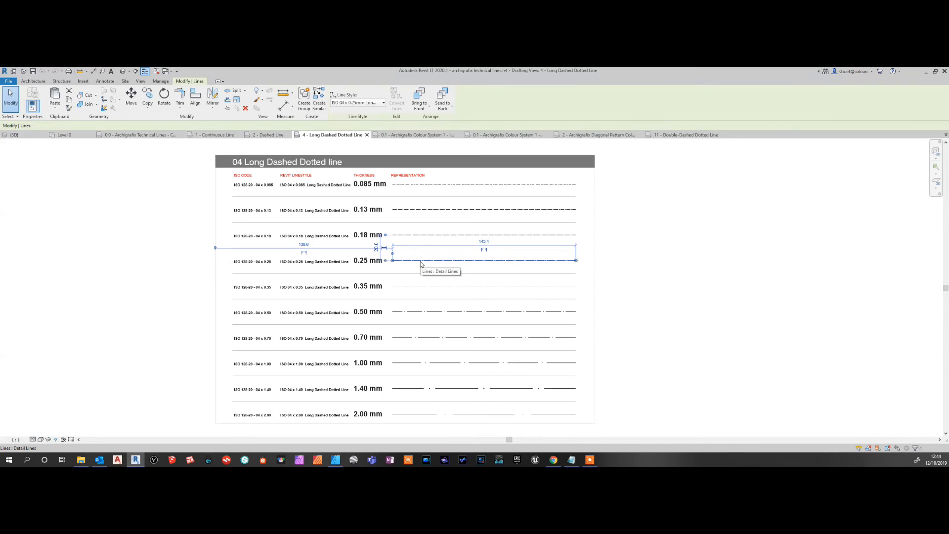
{"action": "left_click", "coordinate": [173, 290]}
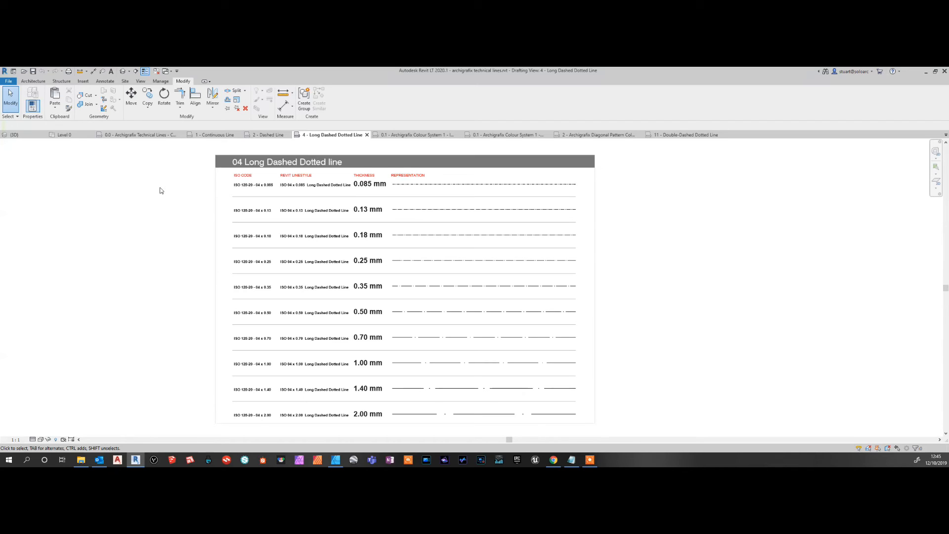
View the Archigrafix Colour System 1 cover and the Solid Pattern Colour Index, and inspect the S1 pink filled region.
{"action": "left_click", "coordinate": [504, 134]}
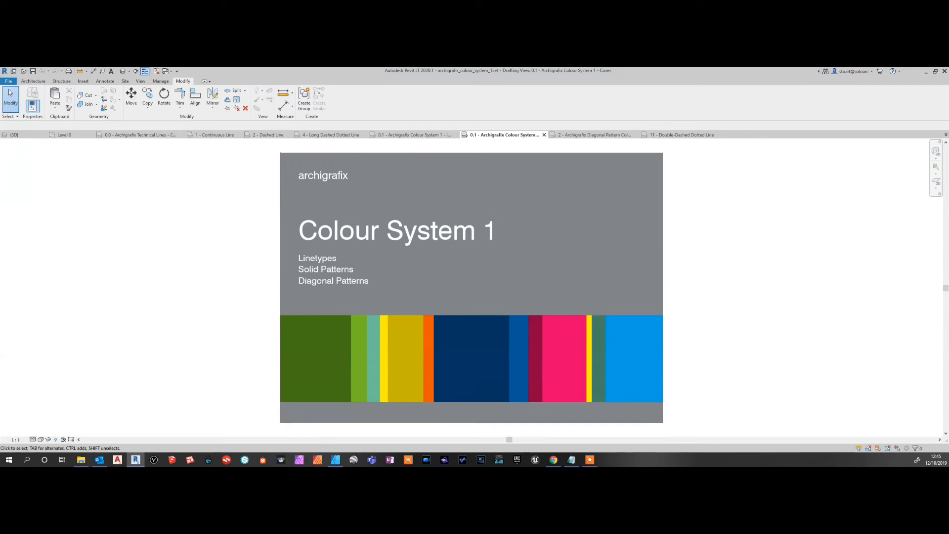
{"action": "double_click", "coordinate": [0, 248]}
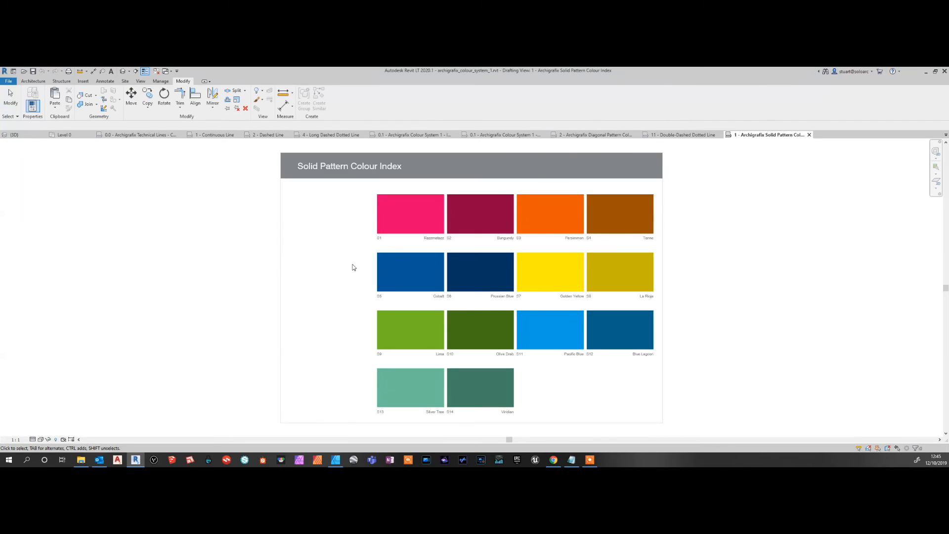
{"action": "left_click", "coordinate": [377, 212]}
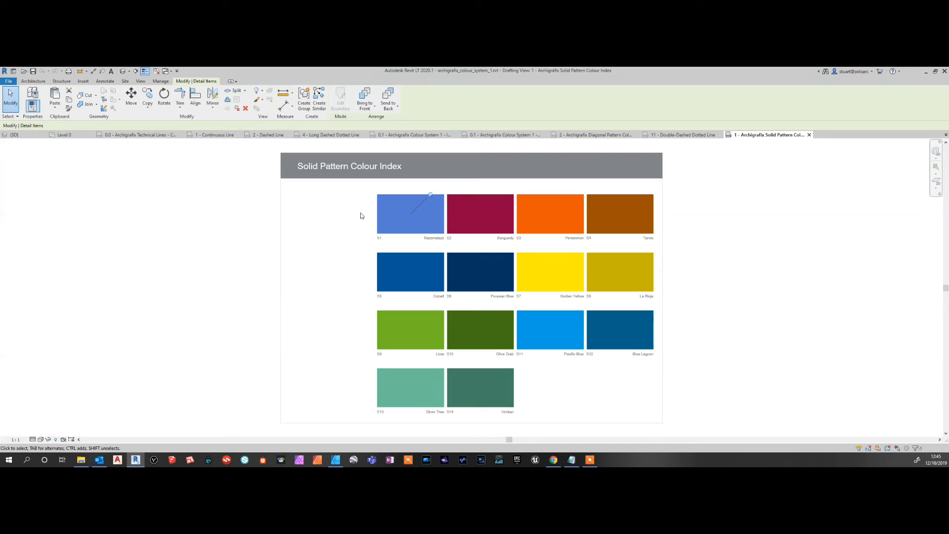
{"action": "left_click", "coordinate": [360, 216]}
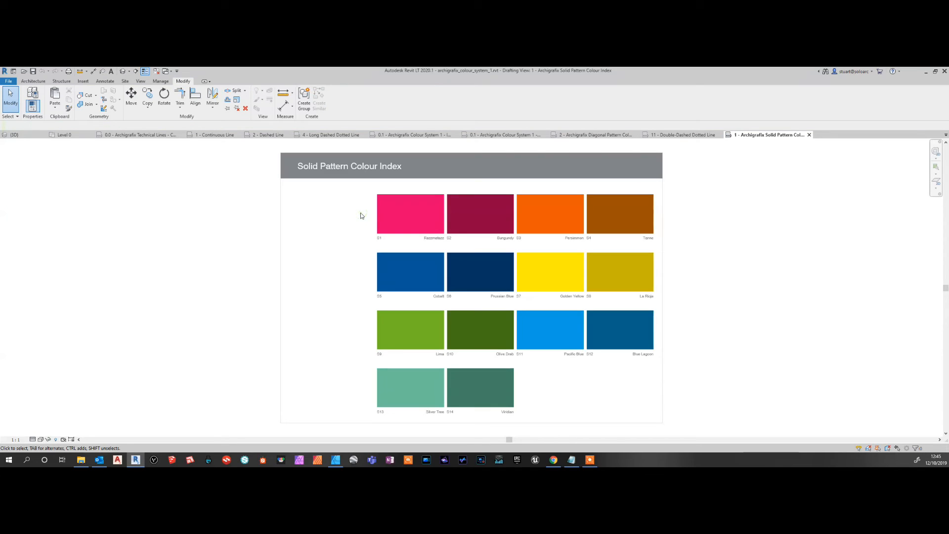
{"action": "left_click", "coordinate": [391, 195]}
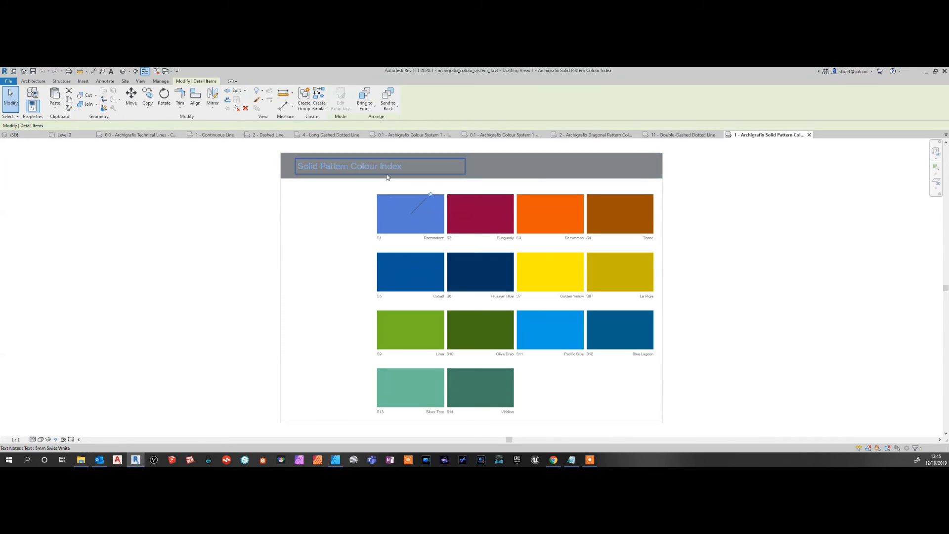
{"action": "left_click", "coordinate": [395, 187]}
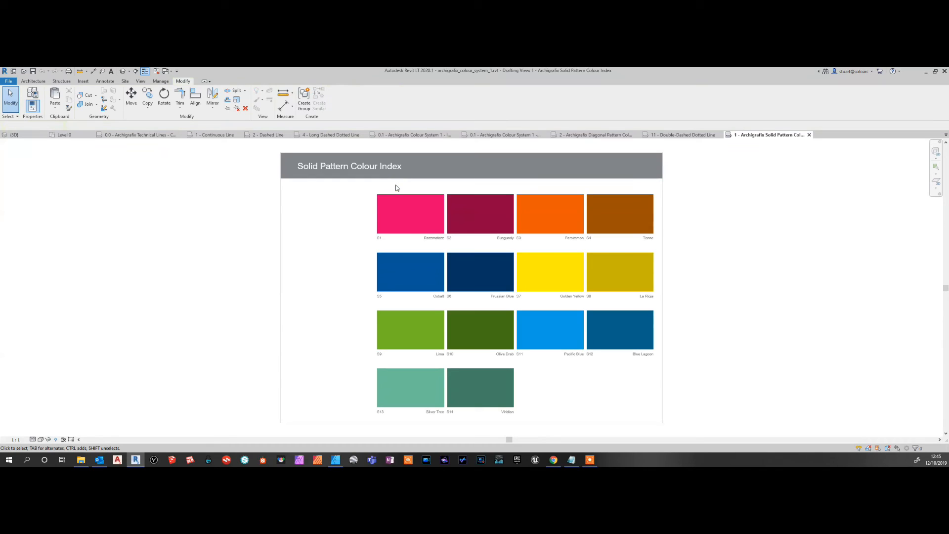